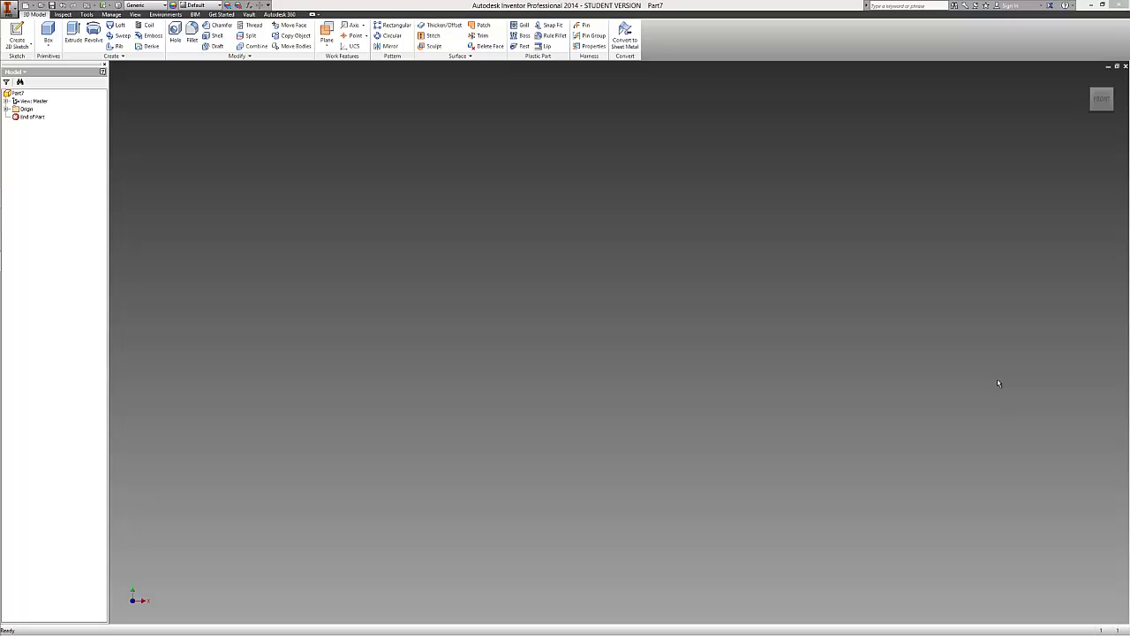
# - Sketch a circle about 16 mm in diameter on the YZ plane, centred on the origin
pyautogui.click(17, 36)
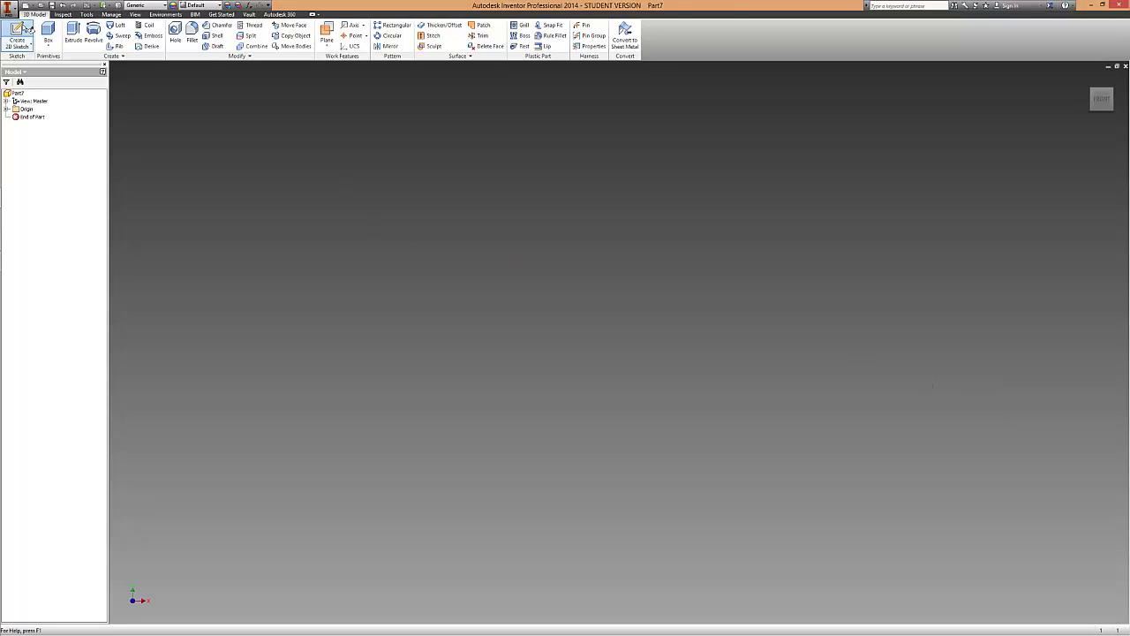
pyautogui.click(562, 230)
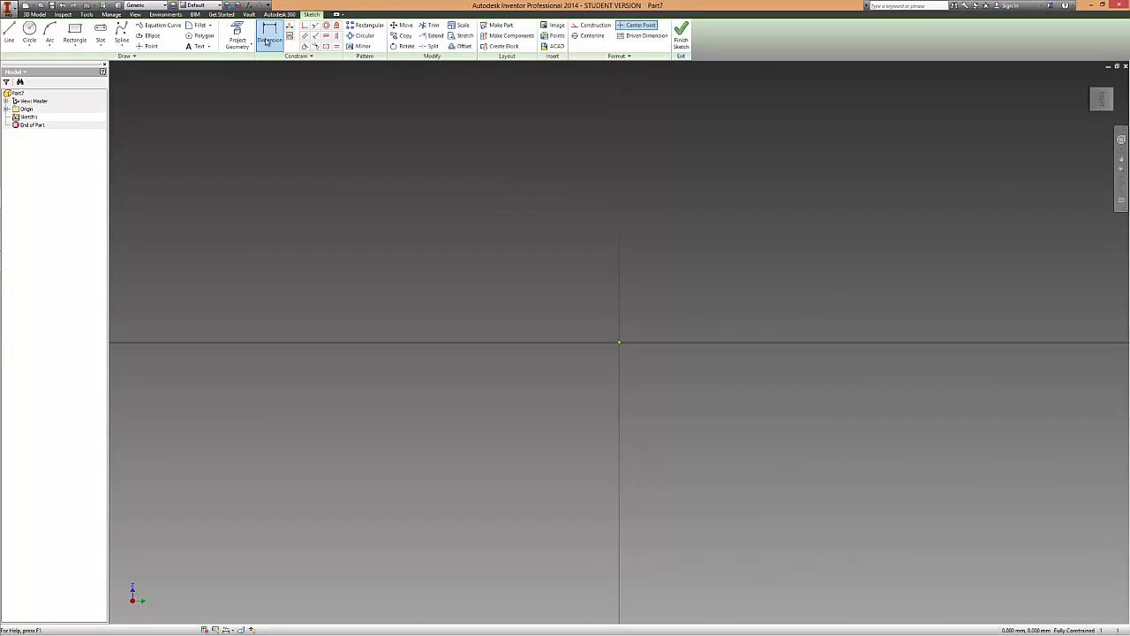
pyautogui.click(30, 32)
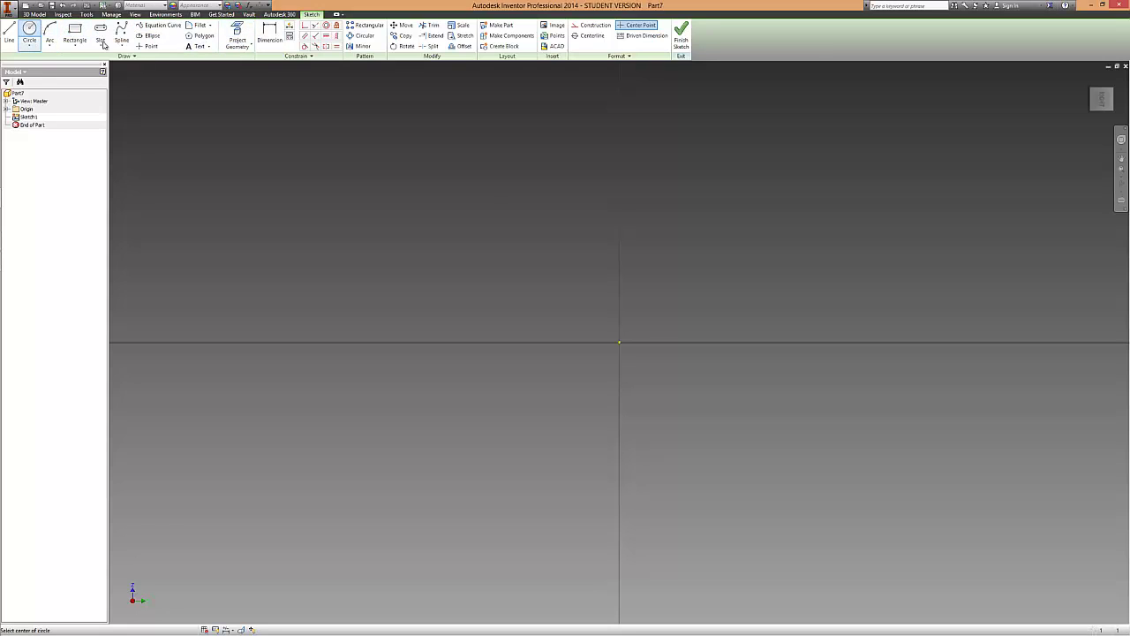
pyautogui.click(619, 342)
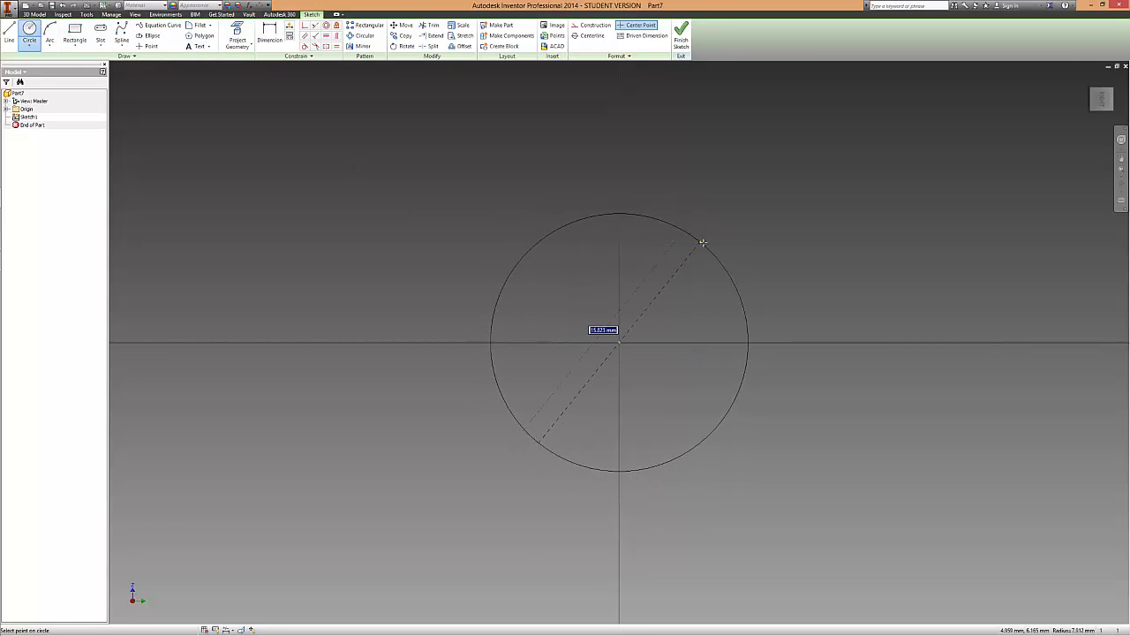
pyautogui.click(701, 240)
pyautogui.rightClick(757, 243)
pyautogui.click(786, 242)
# - Dimension the circle's diameter as 10 mm and finish the sketch
pyautogui.press('d')
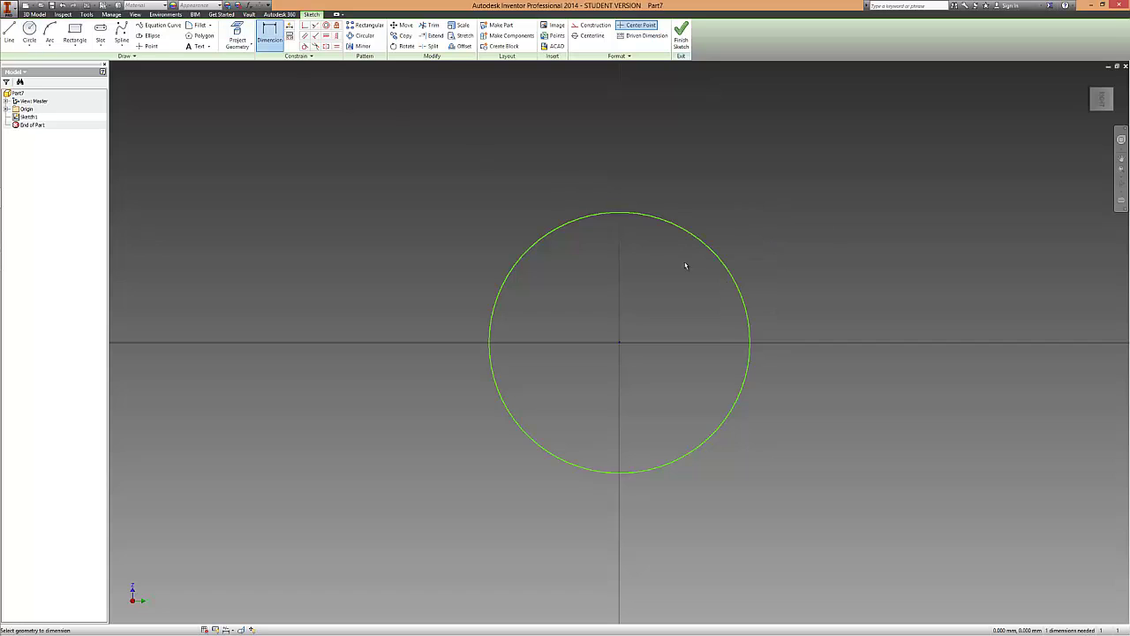
pyautogui.click(723, 264)
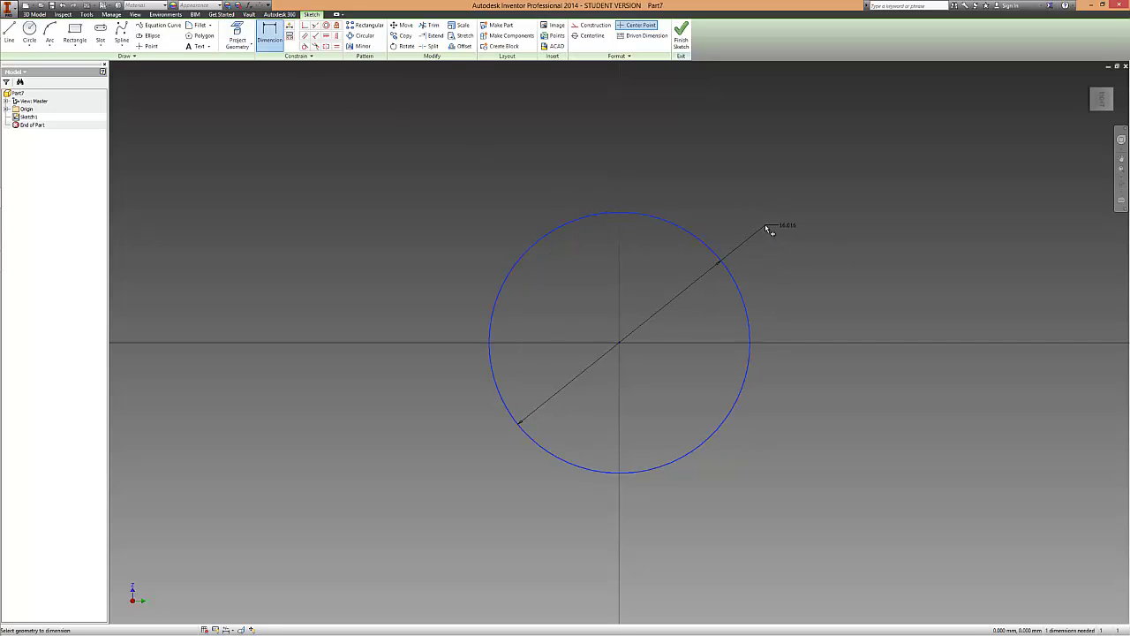
pyautogui.click(782, 227)
pyautogui.write('10')
pyautogui.press('Return')
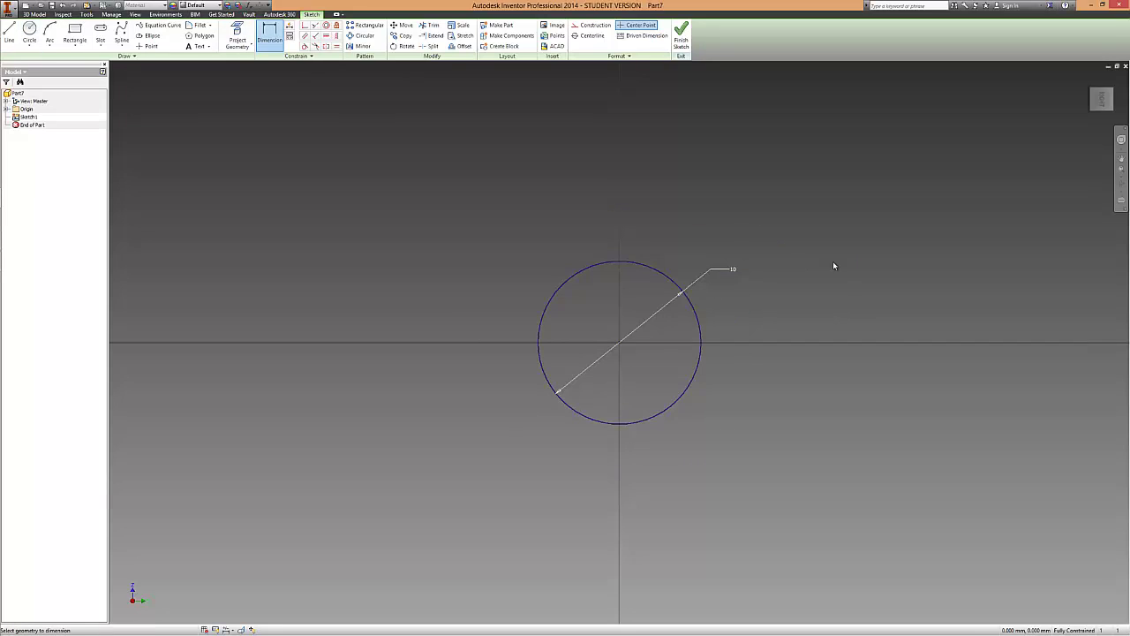
pyautogui.rightClick(456, 151)
pyautogui.click(446, 207)
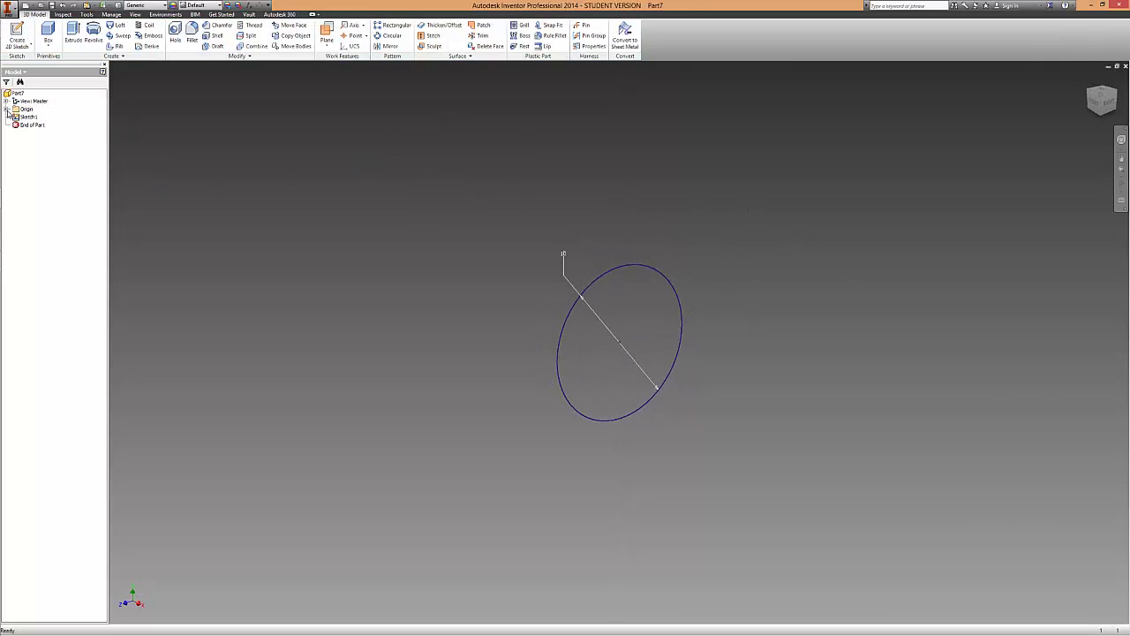
# - Turn on the visibility of the XZ origin plane
pyautogui.click(7, 109)
pyautogui.rightClick(38, 125)
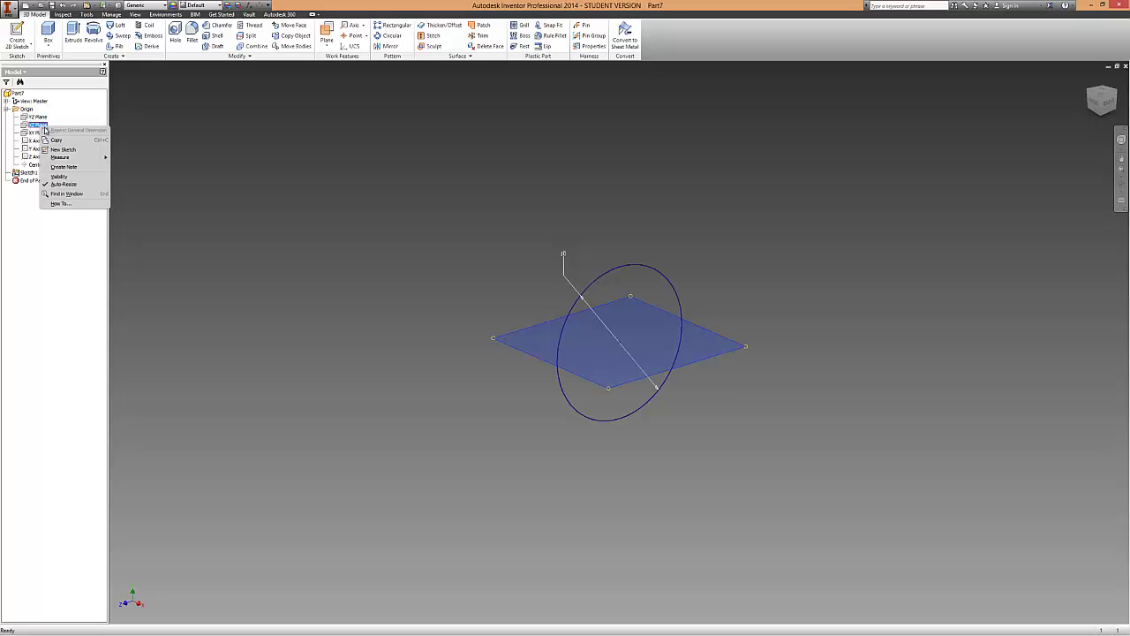
pyautogui.click(60, 177)
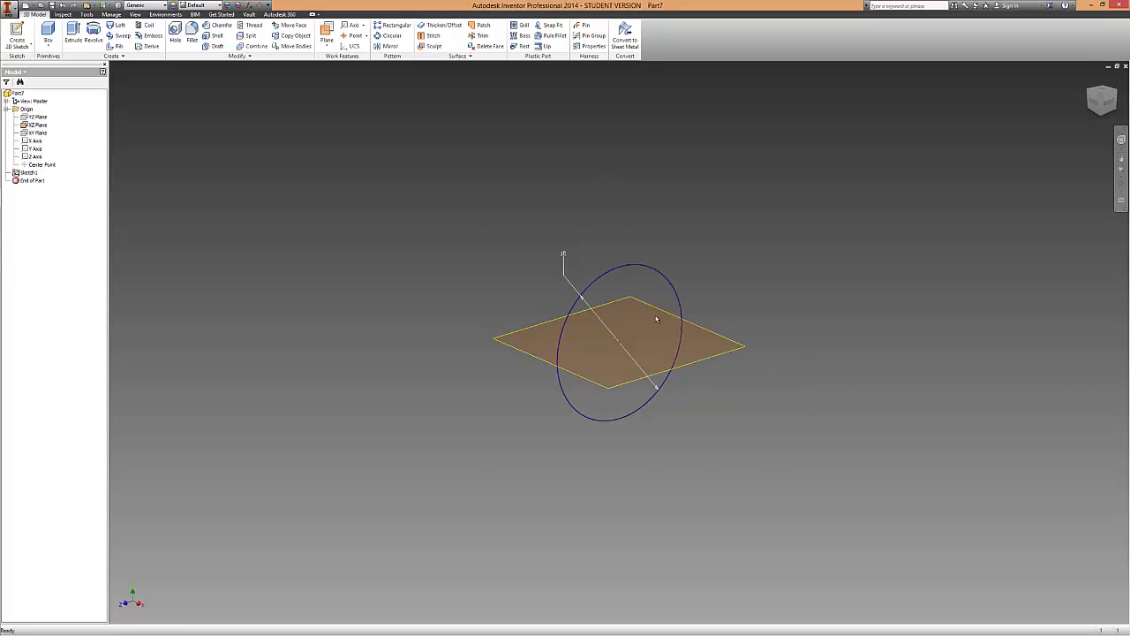
# - Start a new 2D sketch on the visible XZ plane
pyautogui.keyDown('shift'); pyautogui.moveTo(671, 300); pyautogui.dragTo(621, 397, button='middle'); pyautogui.keyUp('shift')
pyautogui.click(1104, 99)
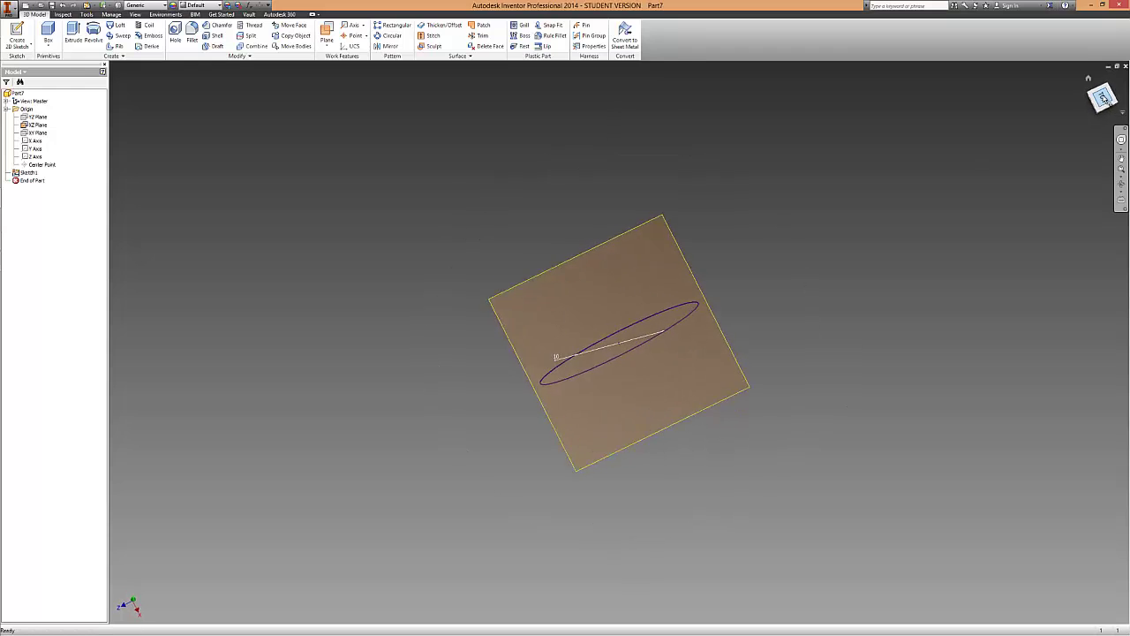
pyautogui.keyDown('shift'); pyautogui.moveTo(648, 249); pyautogui.dragTo(635, 279, button='middle'); pyautogui.keyUp('shift')
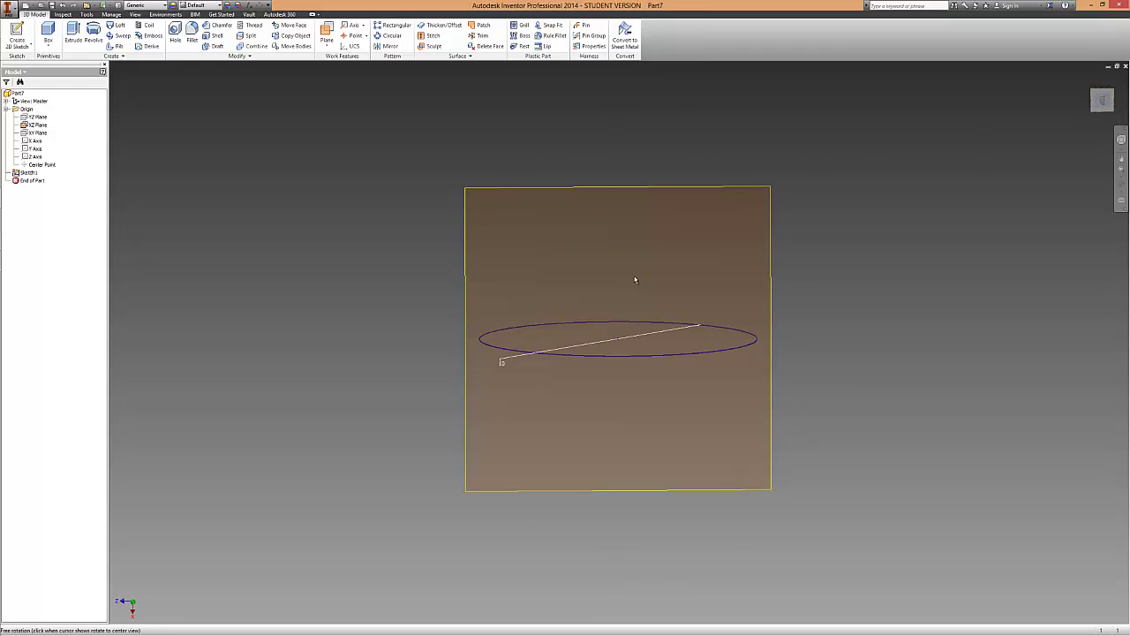
pyautogui.scroll(3, 631, 288)
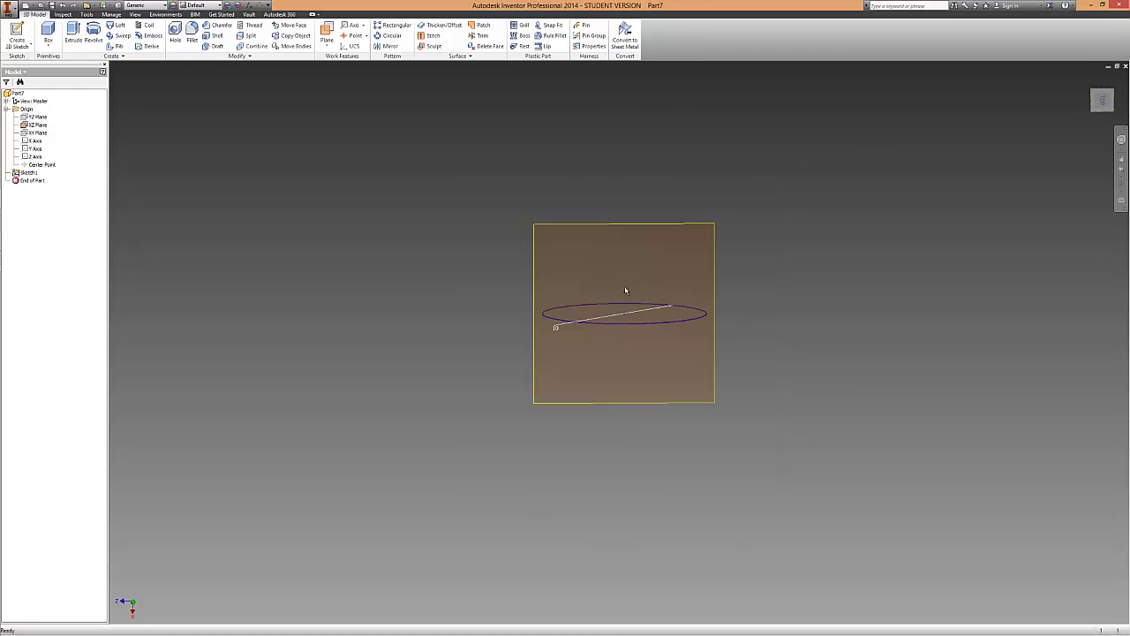
pyautogui.click(18, 36)
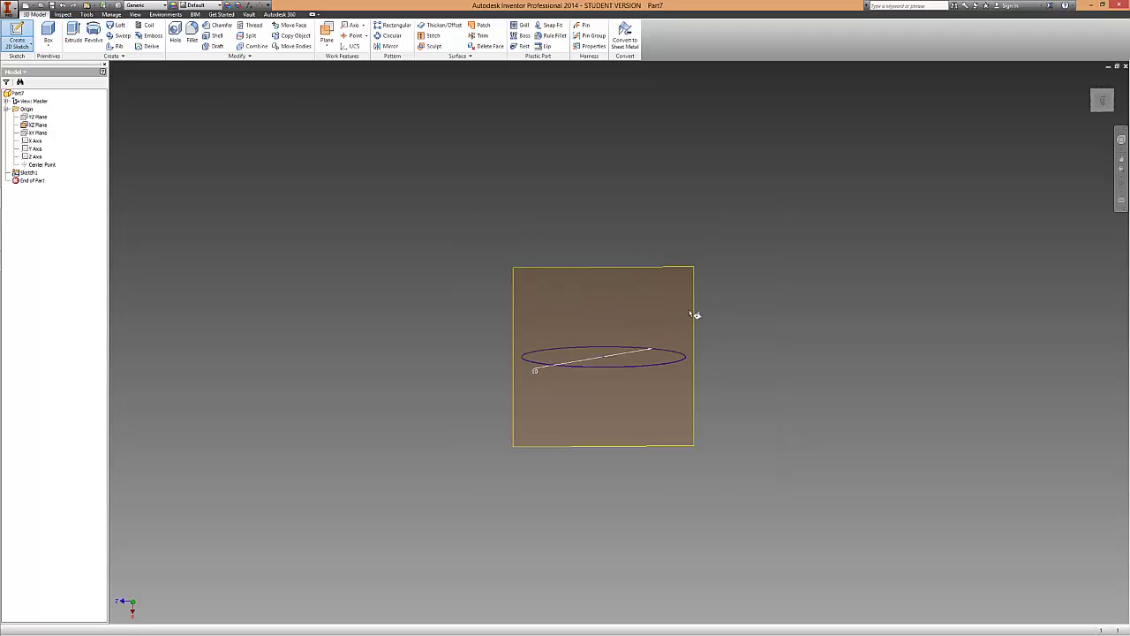
pyautogui.click(627, 267)
# - Project the circle's center point into the new sketch
pyautogui.rightClick(694, 116)
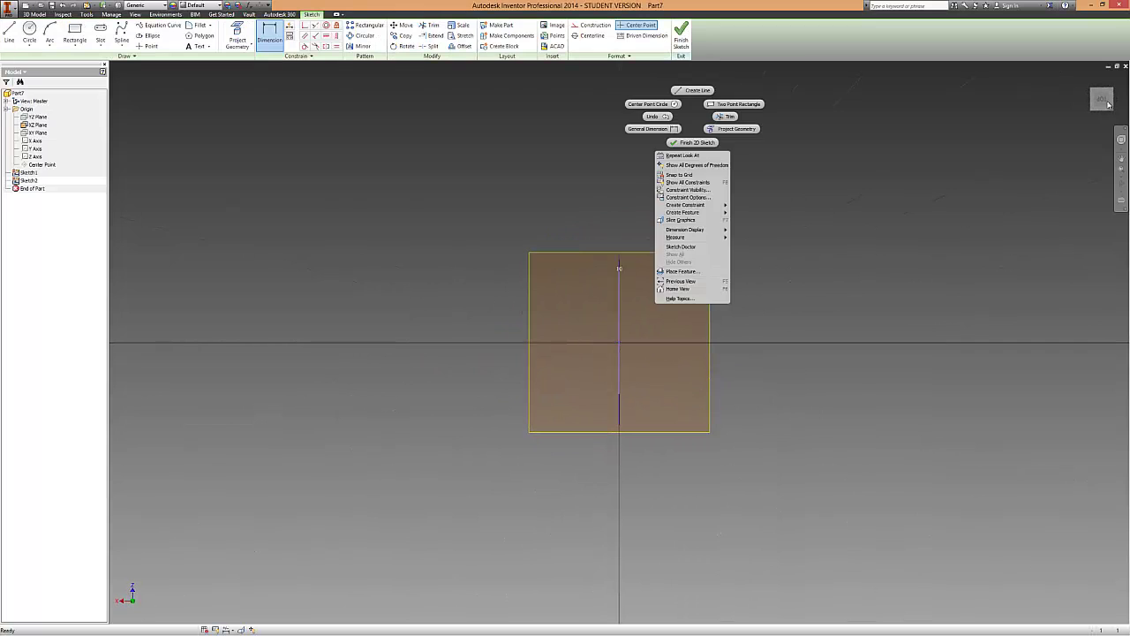
pyautogui.click(876, 289)
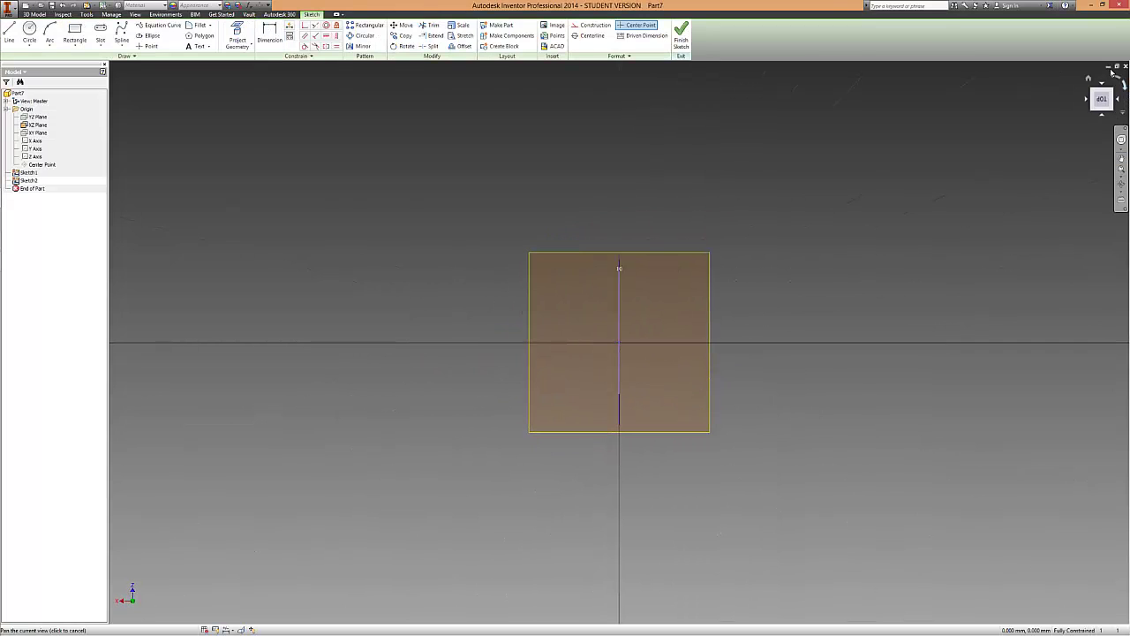
pyautogui.click(1114, 81)
pyautogui.keyDown('shift'); pyautogui.moveTo(630, 300); pyautogui.dragTo(627, 311, button='middle'); pyautogui.keyUp('shift')
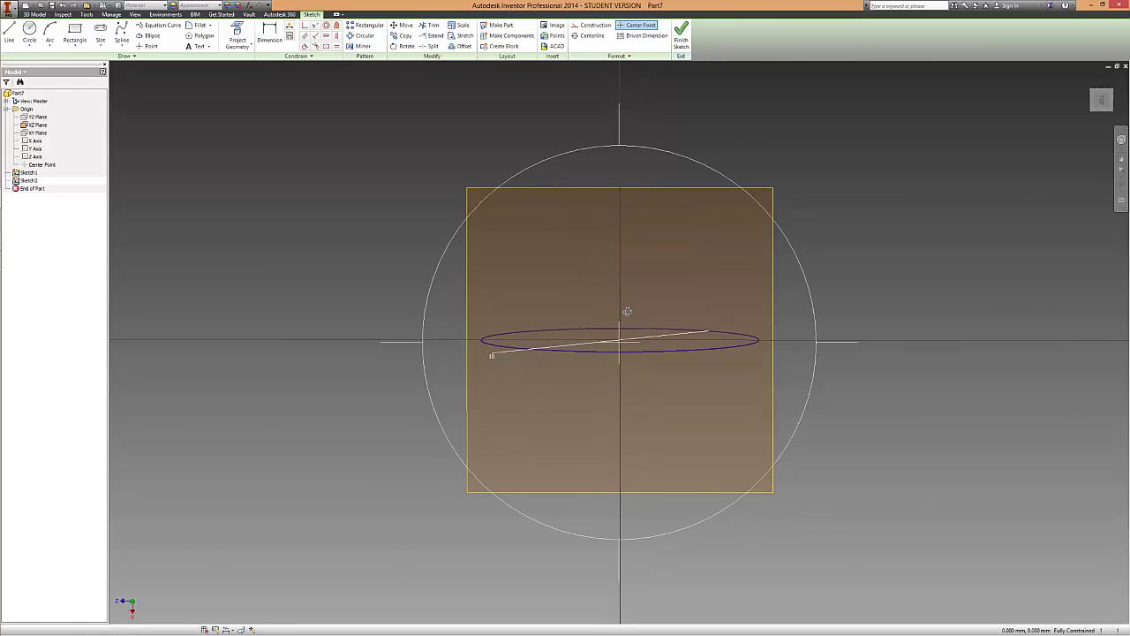
pyautogui.click(235, 34)
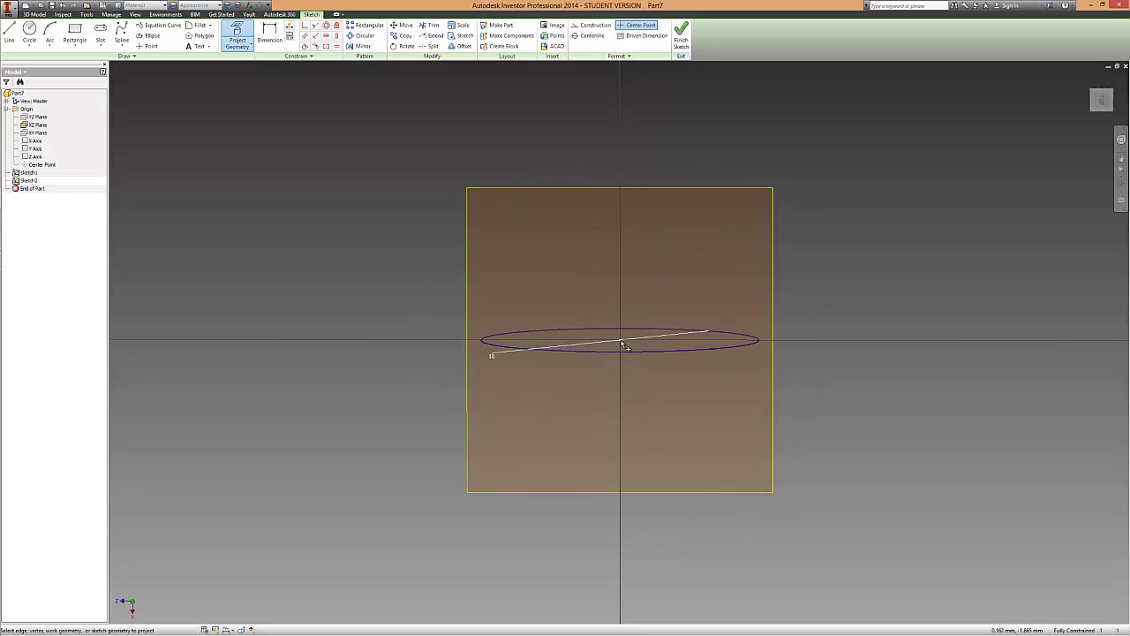
pyautogui.rightClick(901, 227)
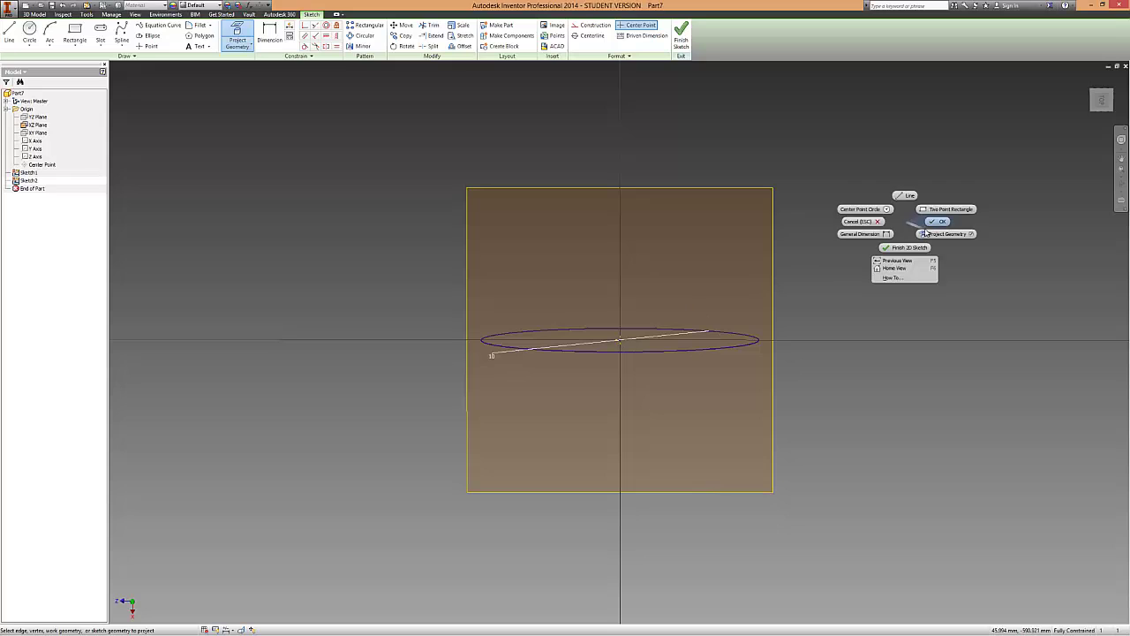
pyautogui.click(931, 224)
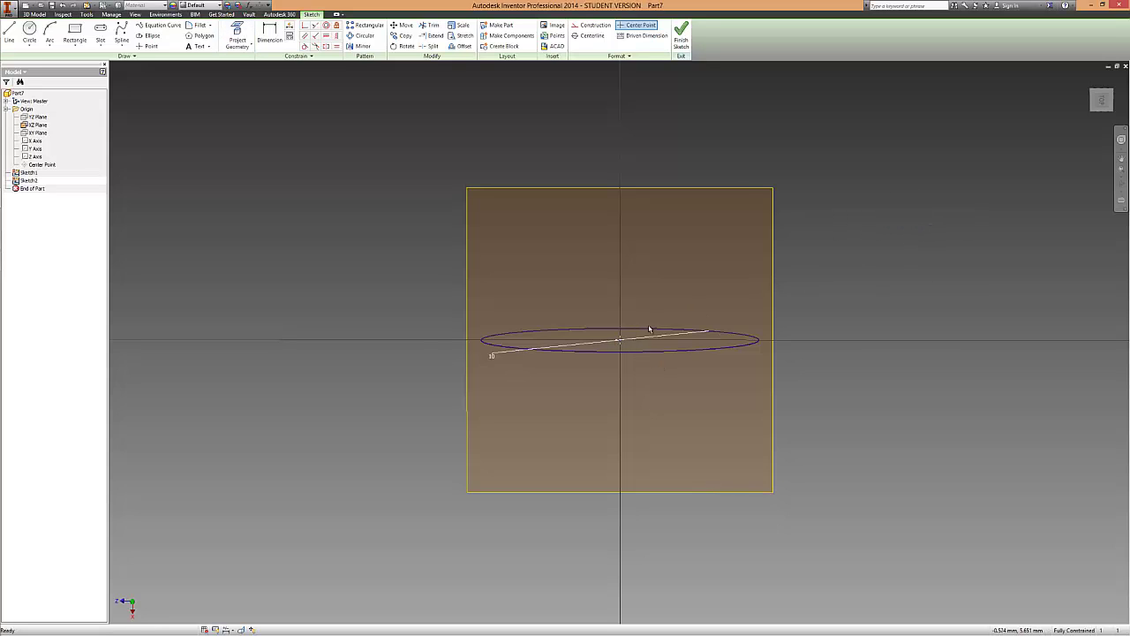
# - Draw a straight line about 12.4 mm long from the projected center point, perpendicular to the circle's plane
pyautogui.press('F4')
pyautogui.scroll(2, 677, 287)
pyautogui.moveTo(648, 318); pyautogui.dragTo(638, 332, button='middle')
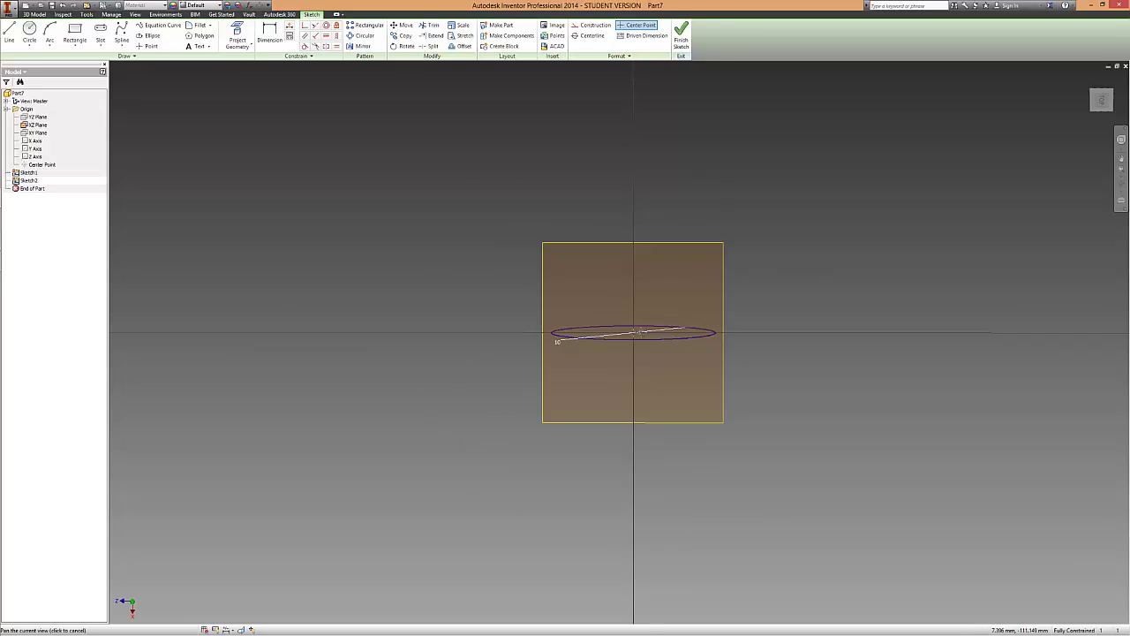
pyautogui.moveTo(667, 286); pyautogui.dragTo(618, 353, button='middle')
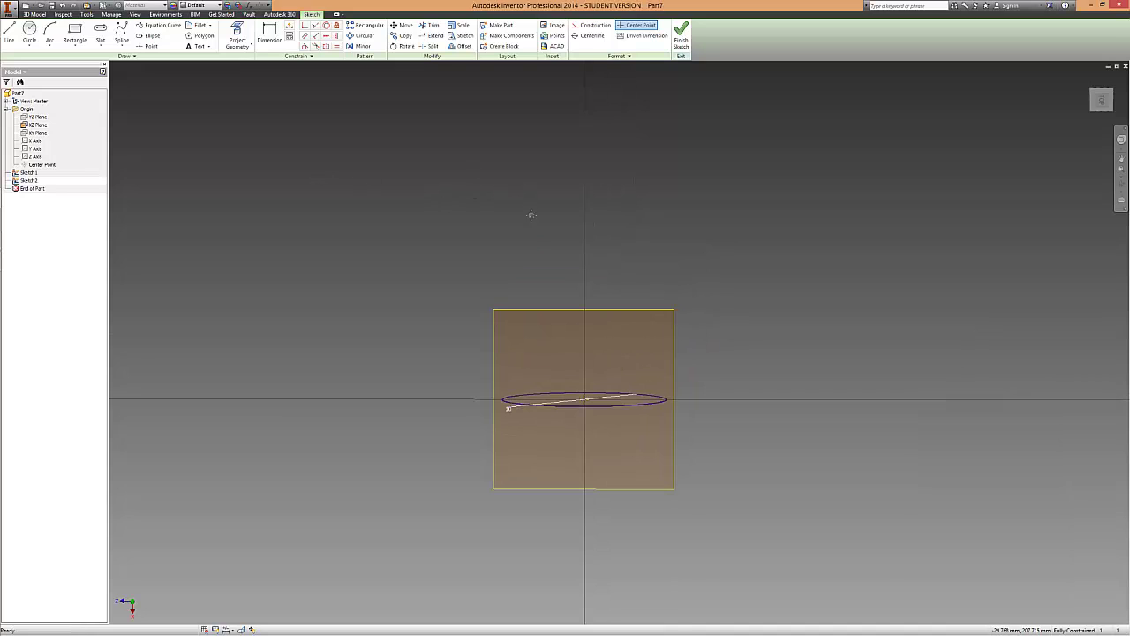
pyautogui.moveTo(530, 214); pyautogui.dragTo(553, 255, button='middle')
pyautogui.click(9, 33)
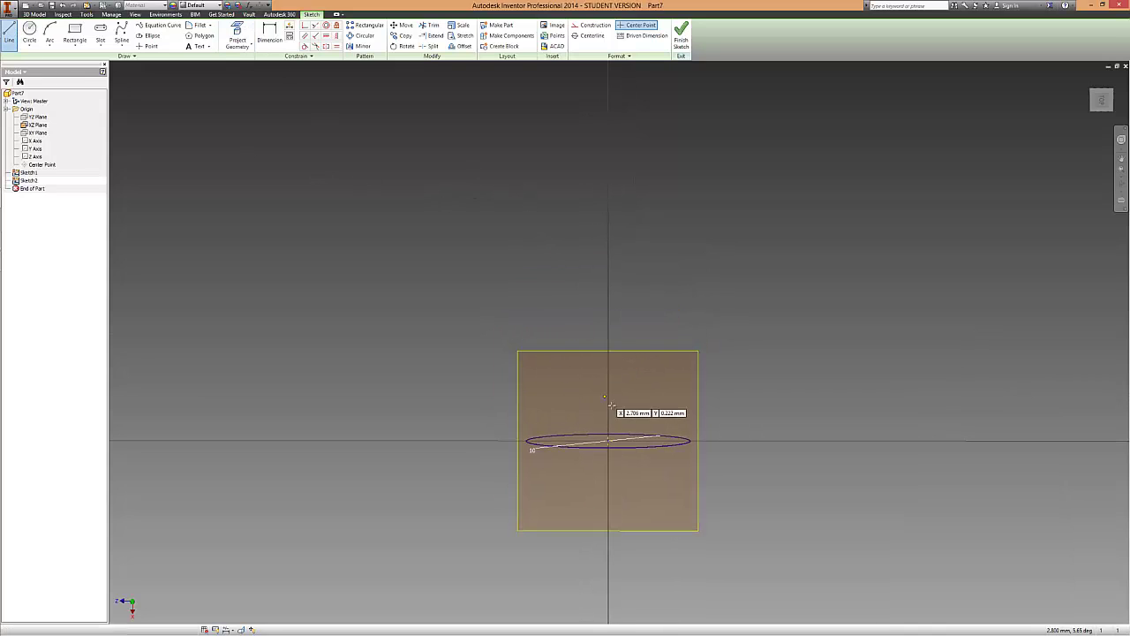
pyautogui.click(608, 440)
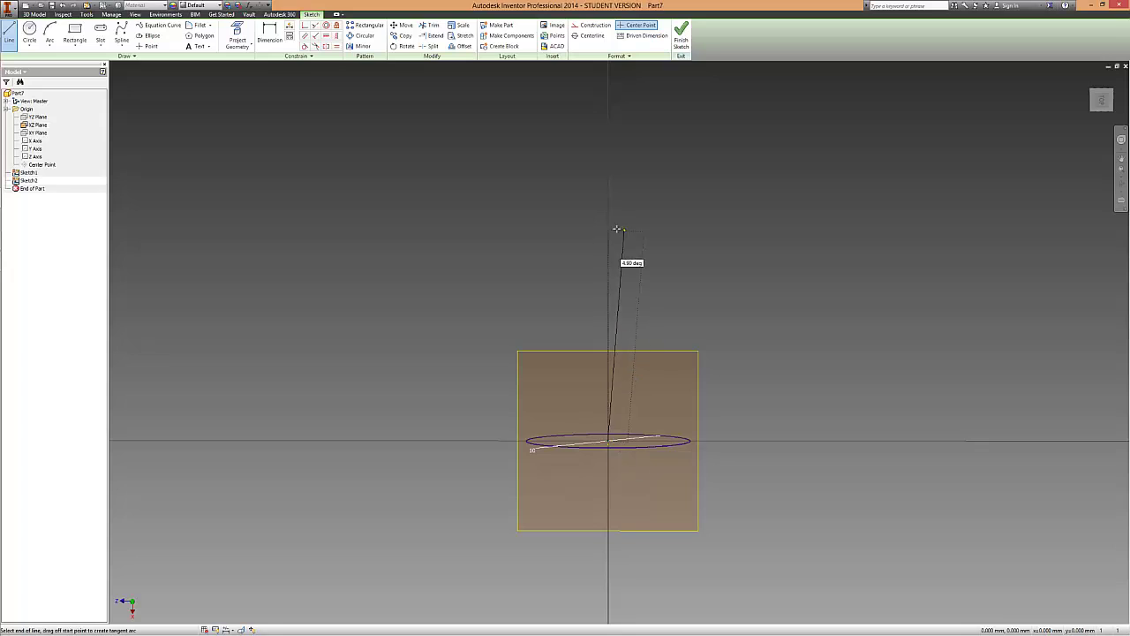
pyautogui.click(609, 237)
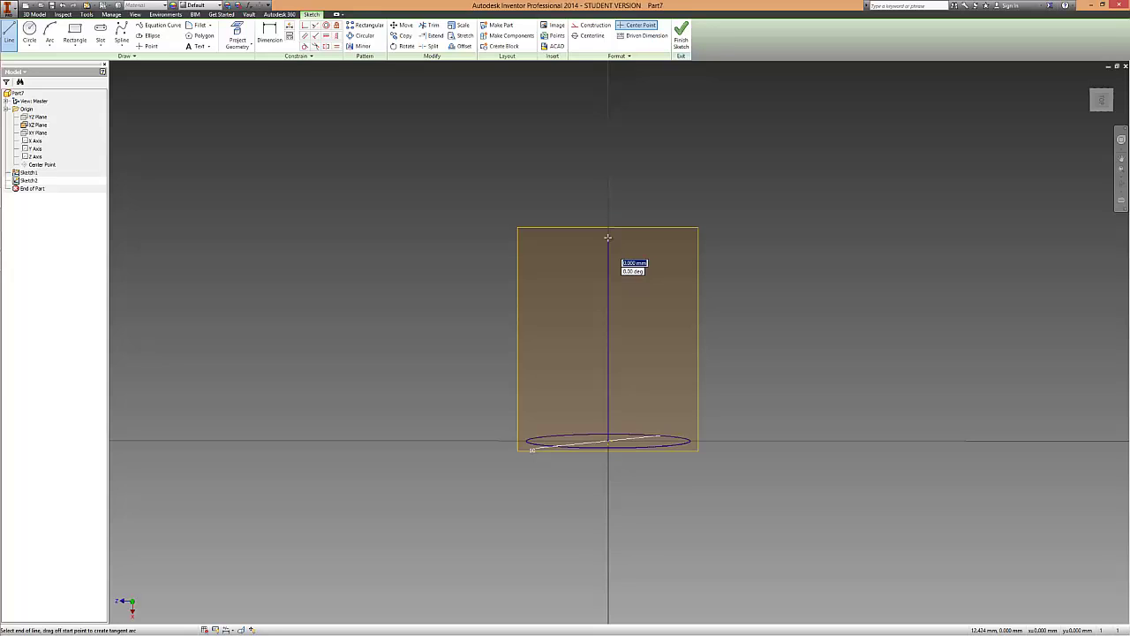
# - Continue the path with a tangent arc of about 3.1 mm radius, a slanted line, an opposite-curving tangent arc and a final slanted line
pyautogui.moveTo(608, 236); pyautogui.dragTo(520, 203)
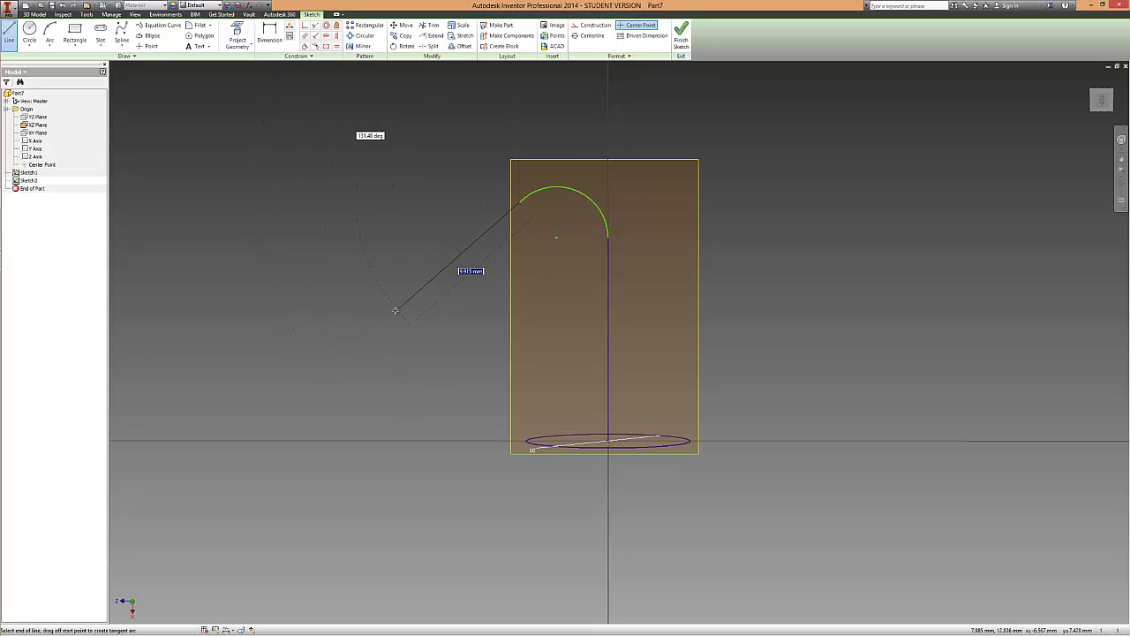
pyautogui.click(395, 310)
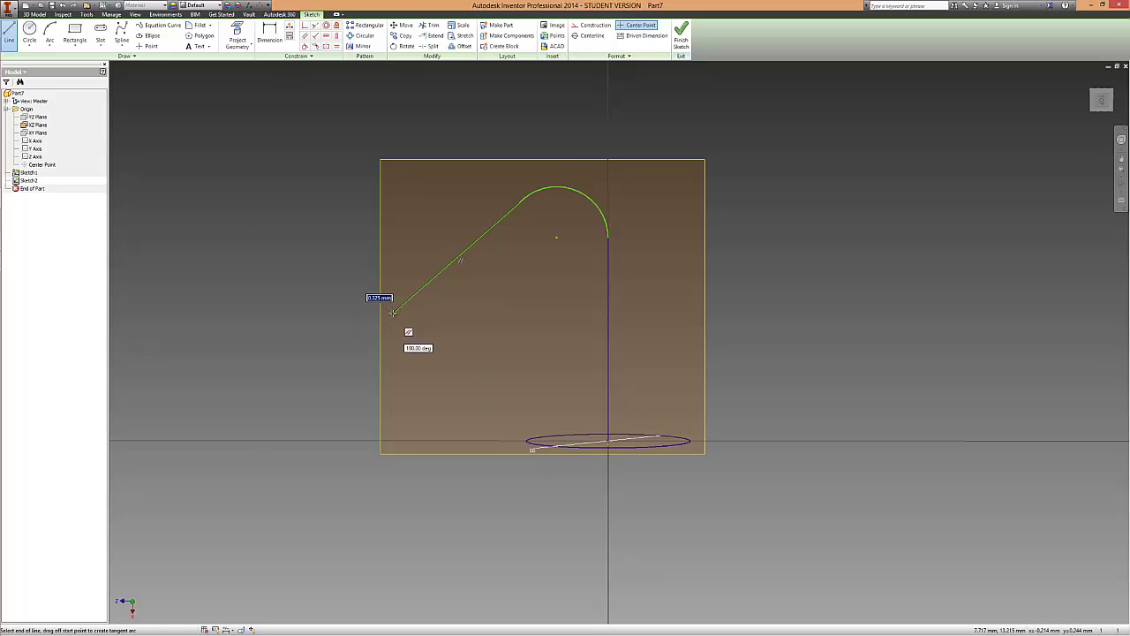
pyautogui.moveTo(393, 312); pyautogui.dragTo(276, 294)
pyautogui.click(208, 208)
pyautogui.rightClick(358, 207)
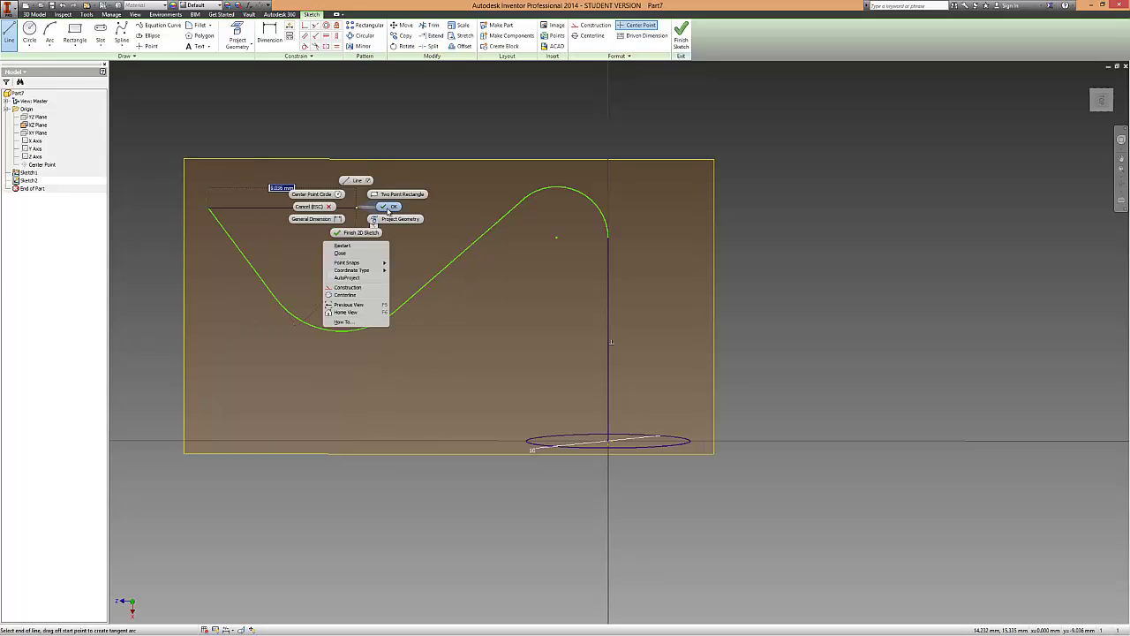
pyautogui.click(387, 208)
# - Dimension the radius of the arc joined to the straight starting line as 20 mm
pyautogui.moveTo(761, 411); pyautogui.dragTo(837, 481, button='middle')
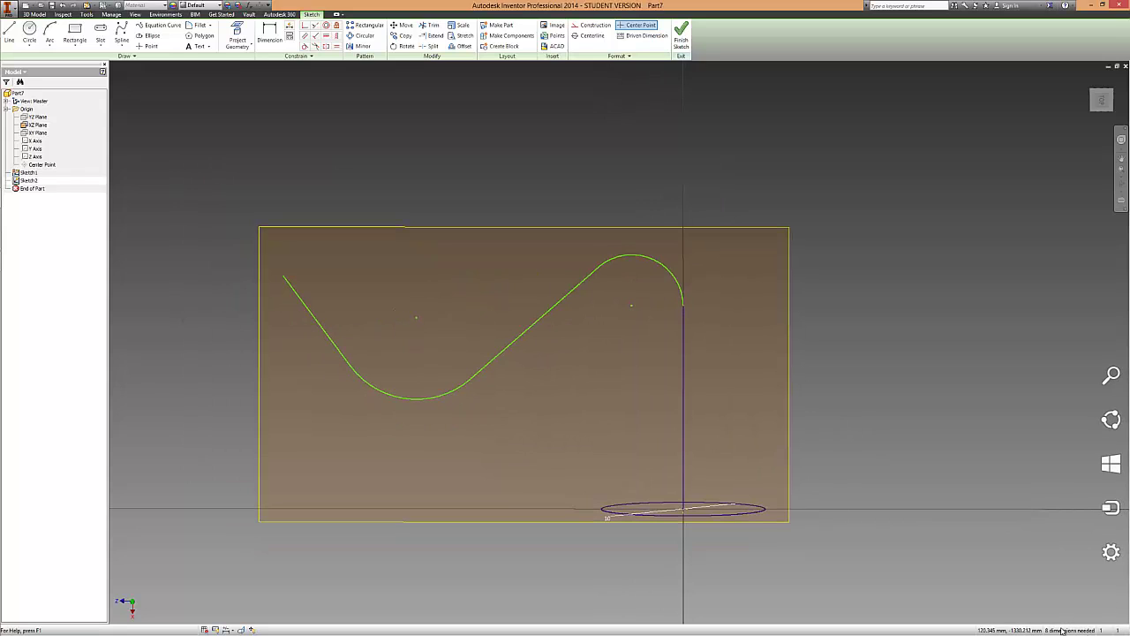
pyautogui.click(268, 35)
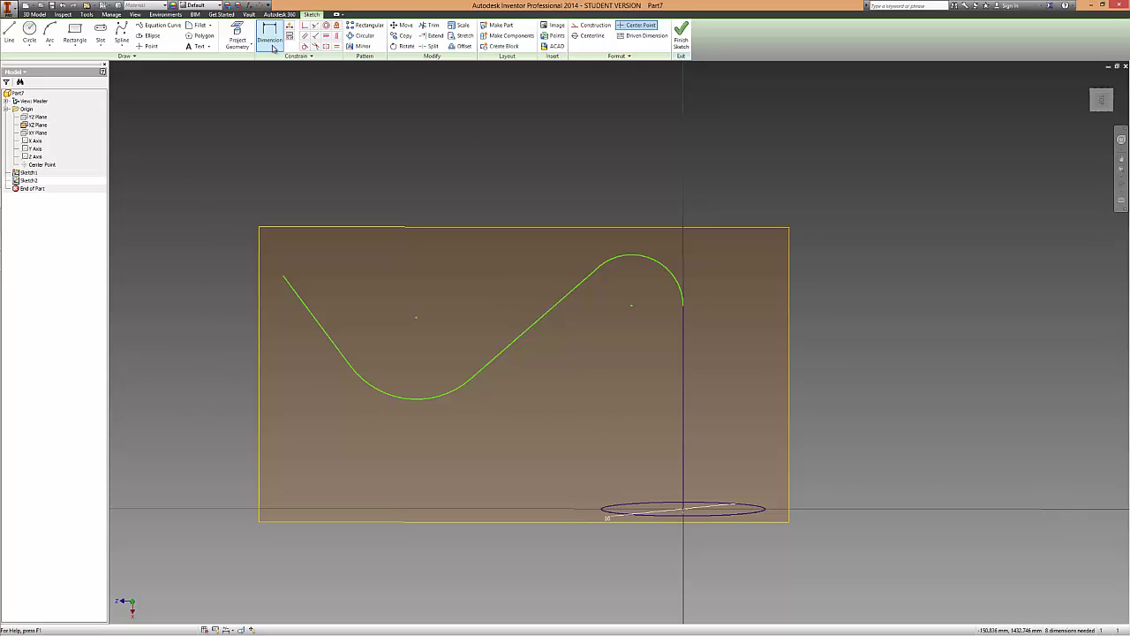
pyautogui.click(655, 258)
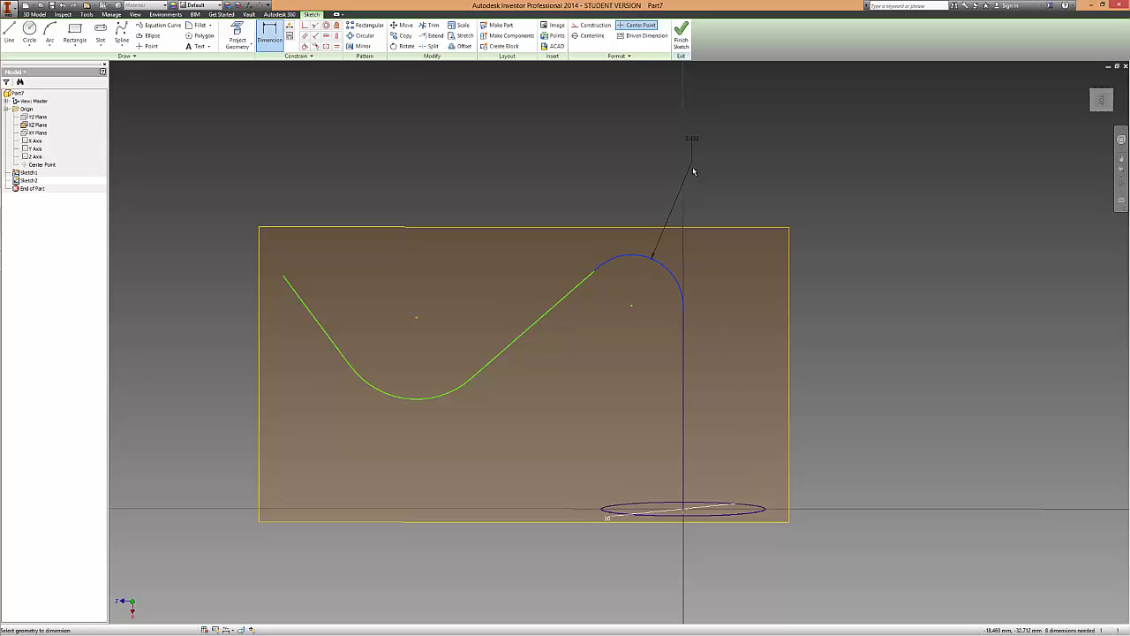
pyautogui.click(692, 149)
pyautogui.write('20')
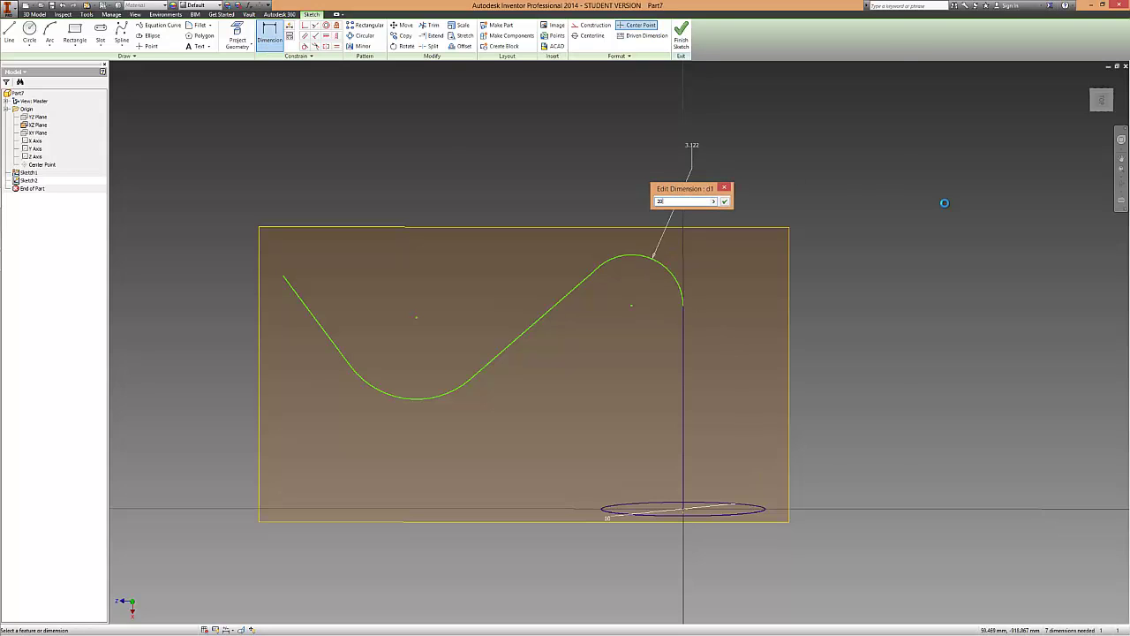
pyautogui.press('Return')
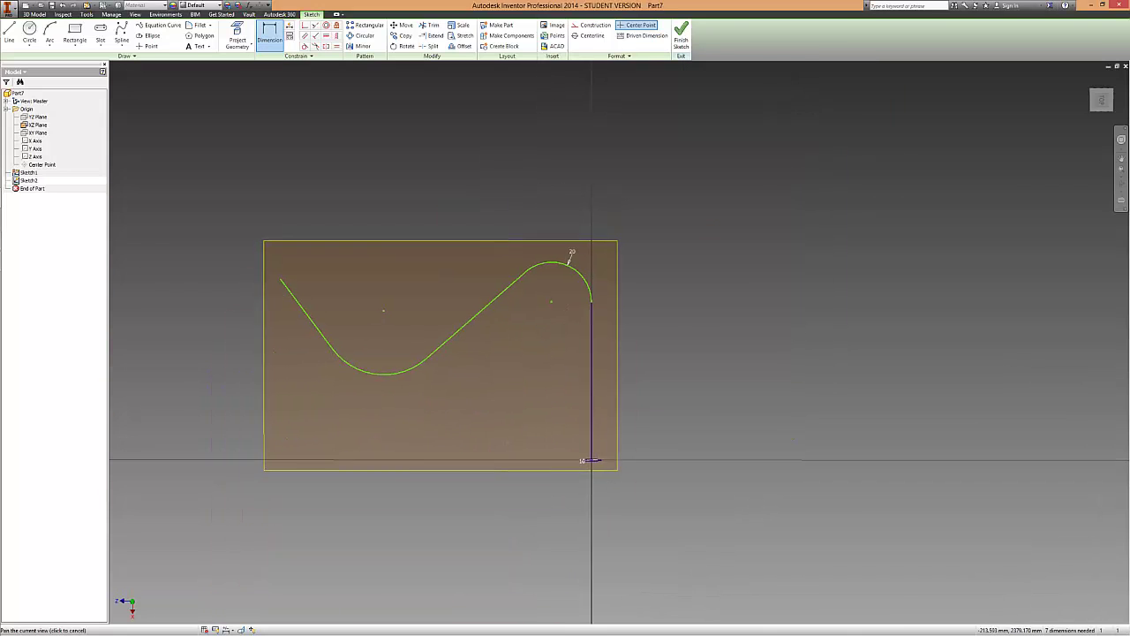
# - Dimension the length of the straight starting line as 80 mm
pyautogui.click(593, 397)
pyautogui.click(704, 371)
pyautogui.write('80')
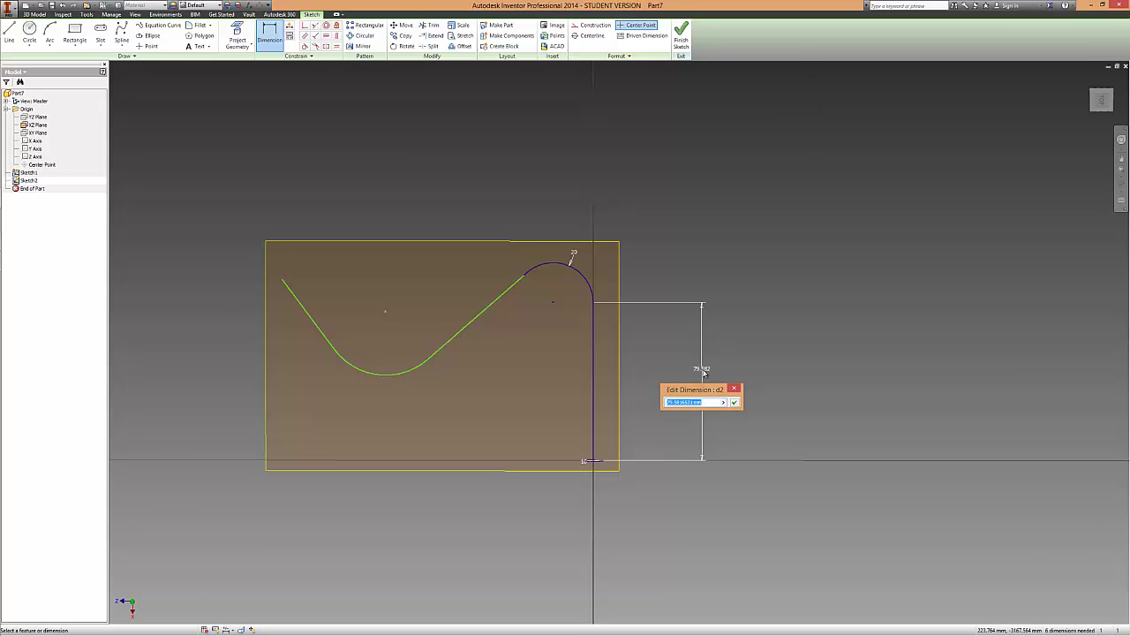
pyautogui.press('Return')
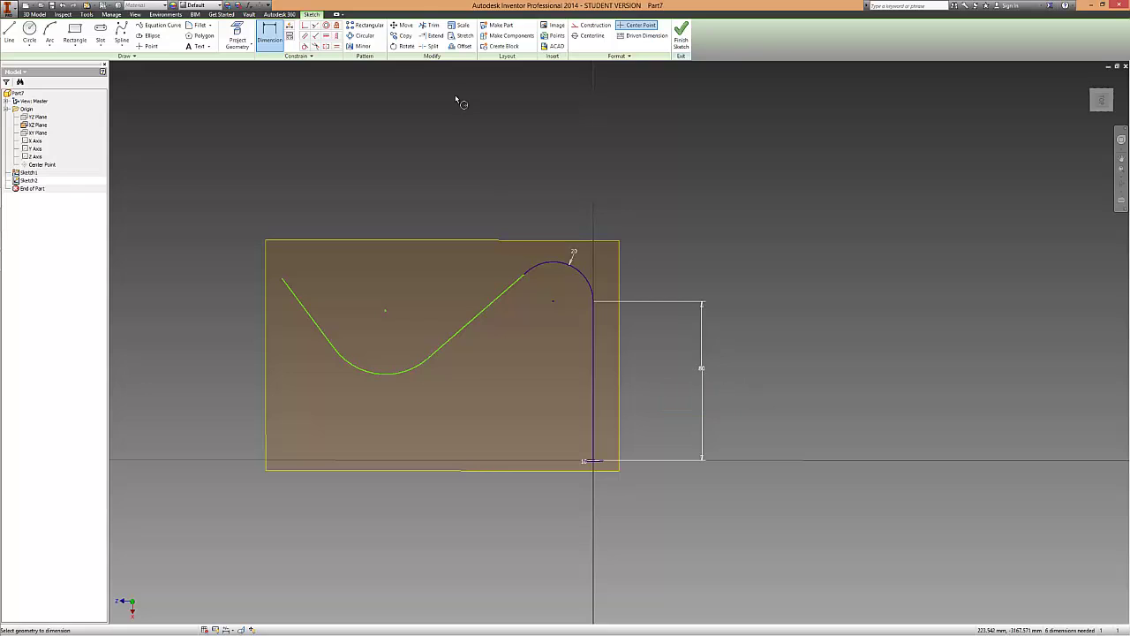
# - Constrain the path's second arc to equal radius with the 20 mm arc
pyautogui.click(337, 46)
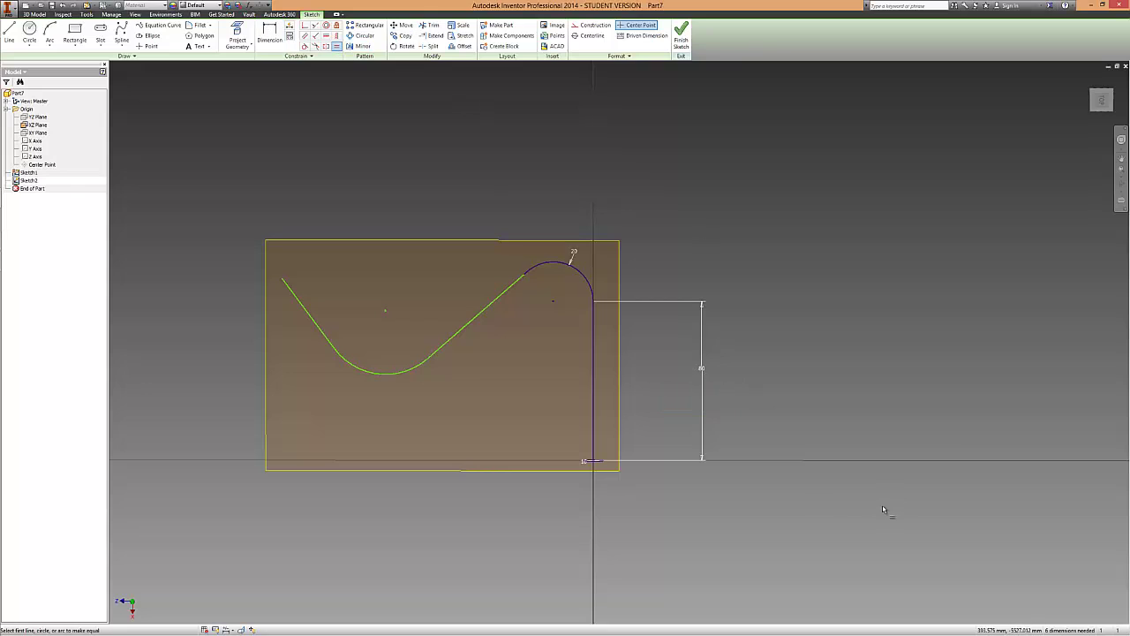
pyautogui.click(562, 265)
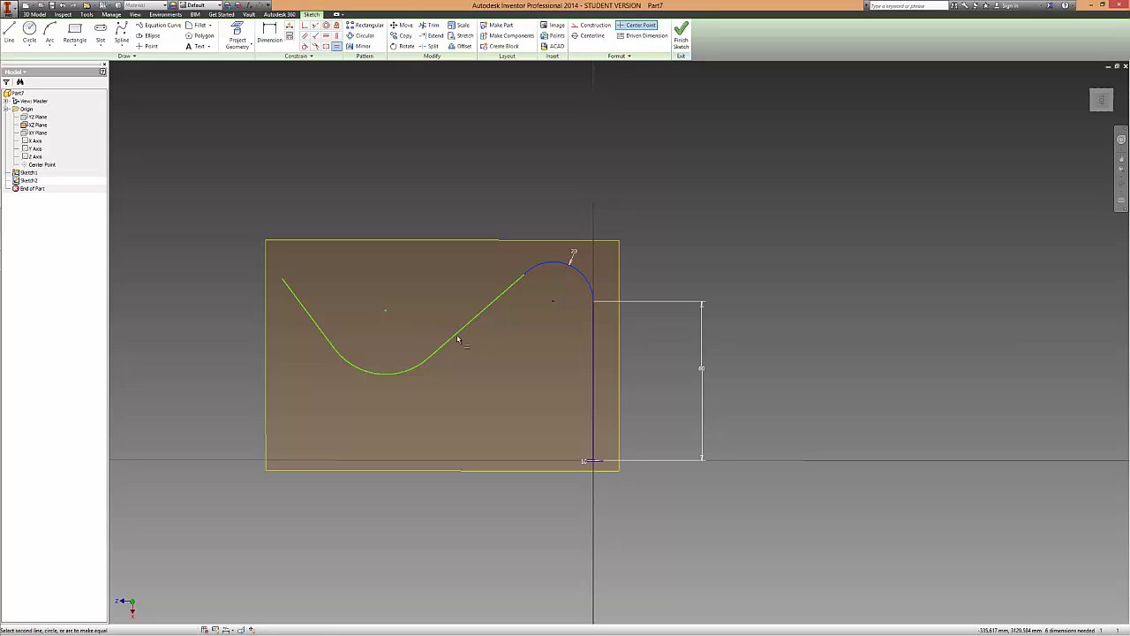
pyautogui.click(408, 372)
pyautogui.rightClick(474, 118)
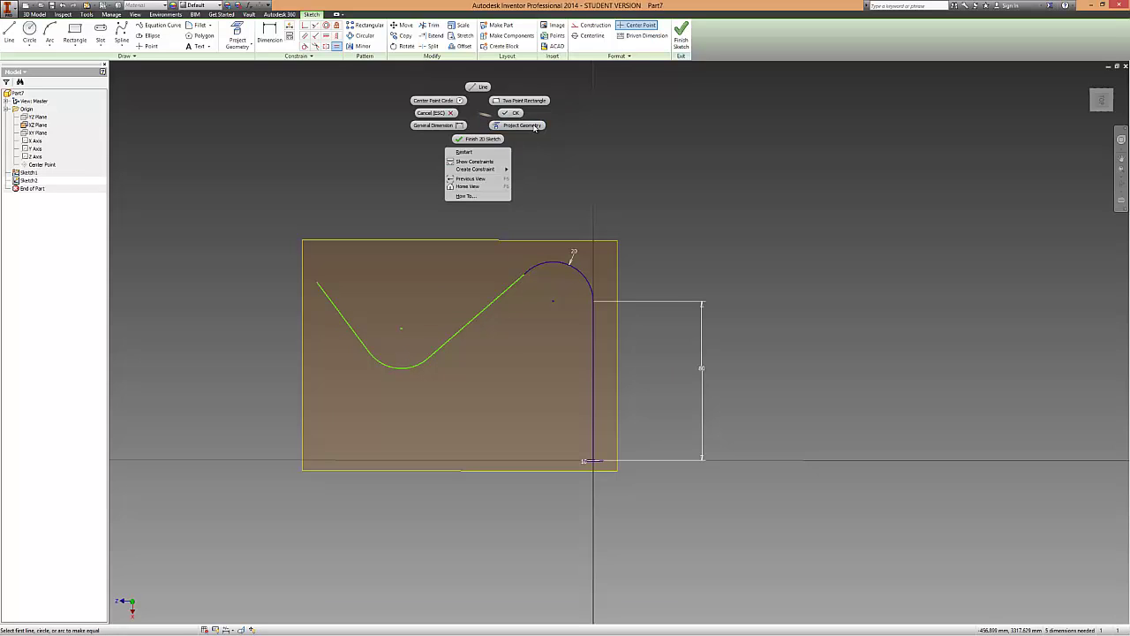
pyautogui.click(508, 114)
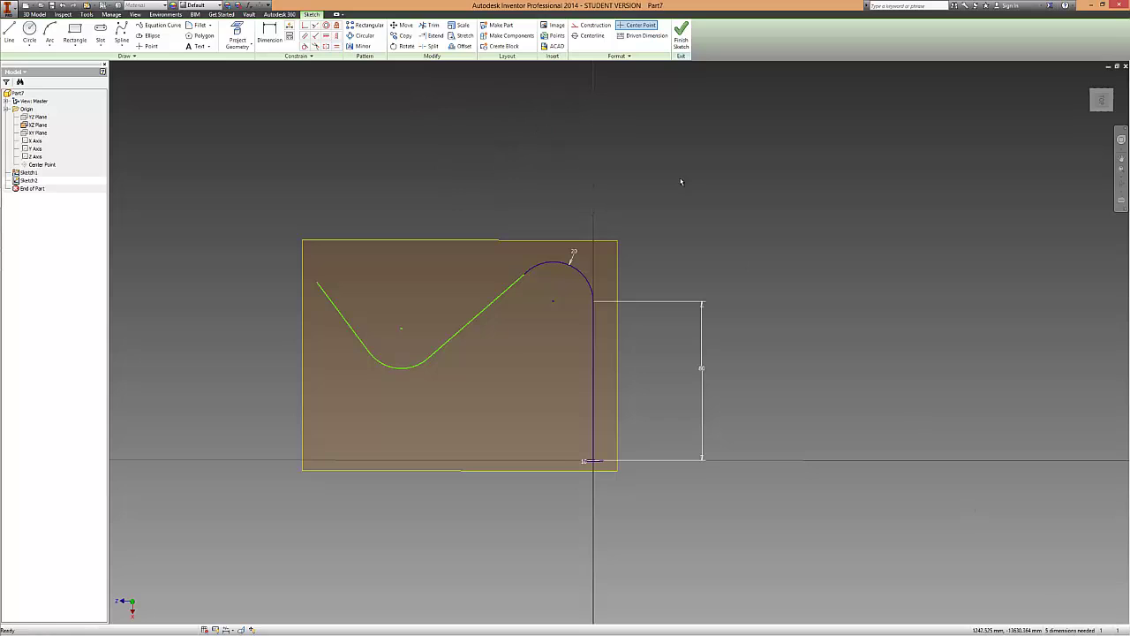
# - Dimension the horizontal distance between the center points of the two arcs as 75 mm
pyautogui.click(269, 36)
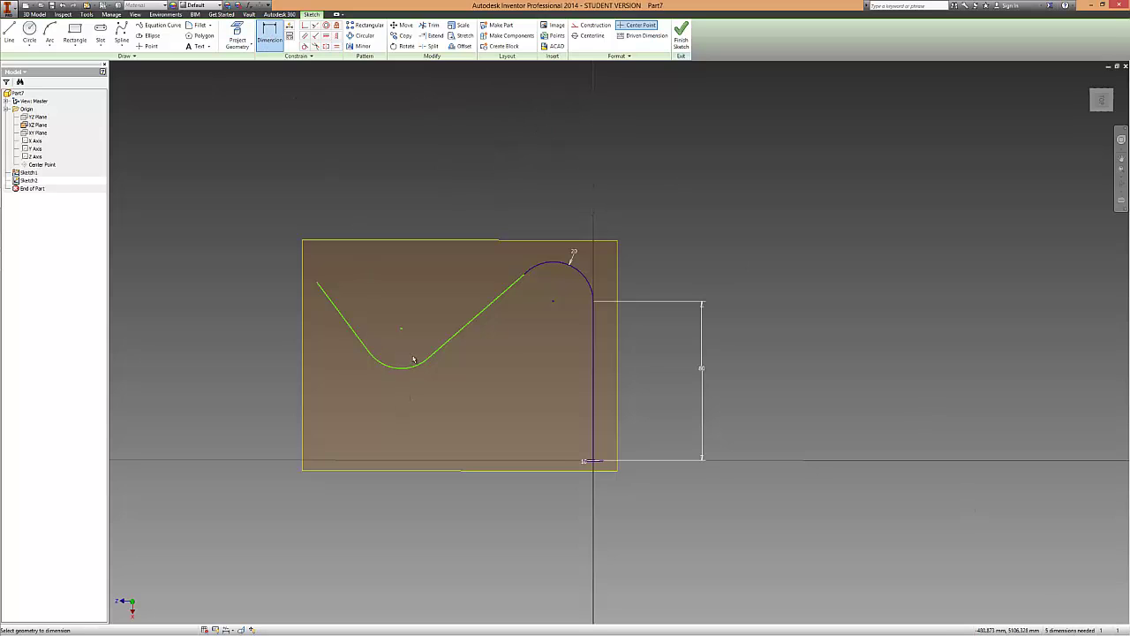
pyautogui.click(553, 306)
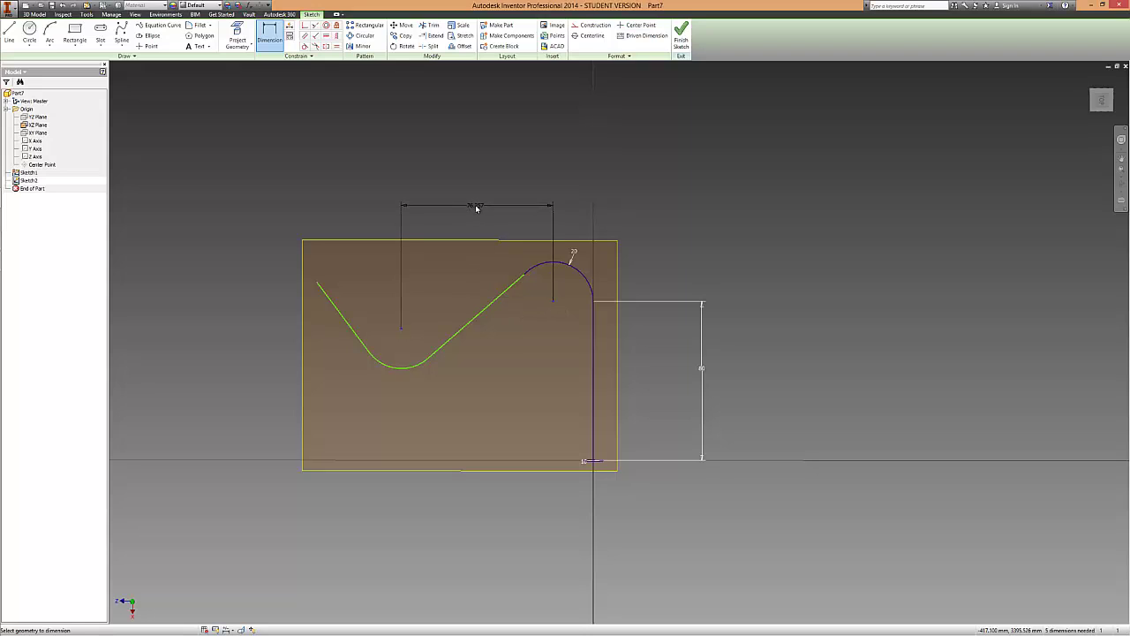
pyautogui.click(476, 207)
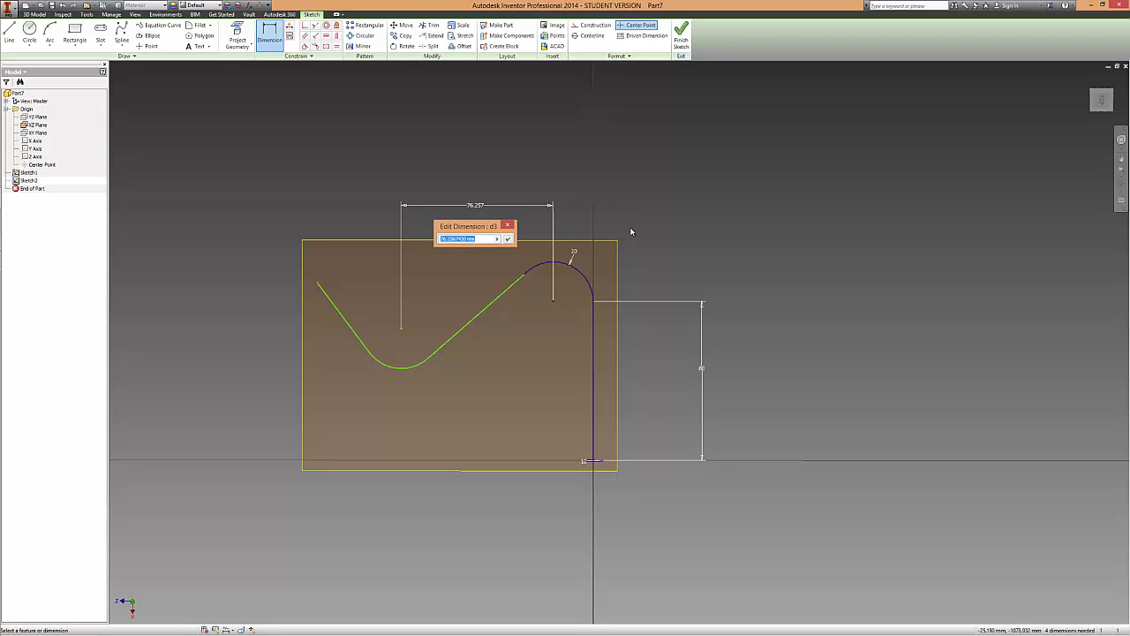
pyautogui.write('75')
pyautogui.press('Return')
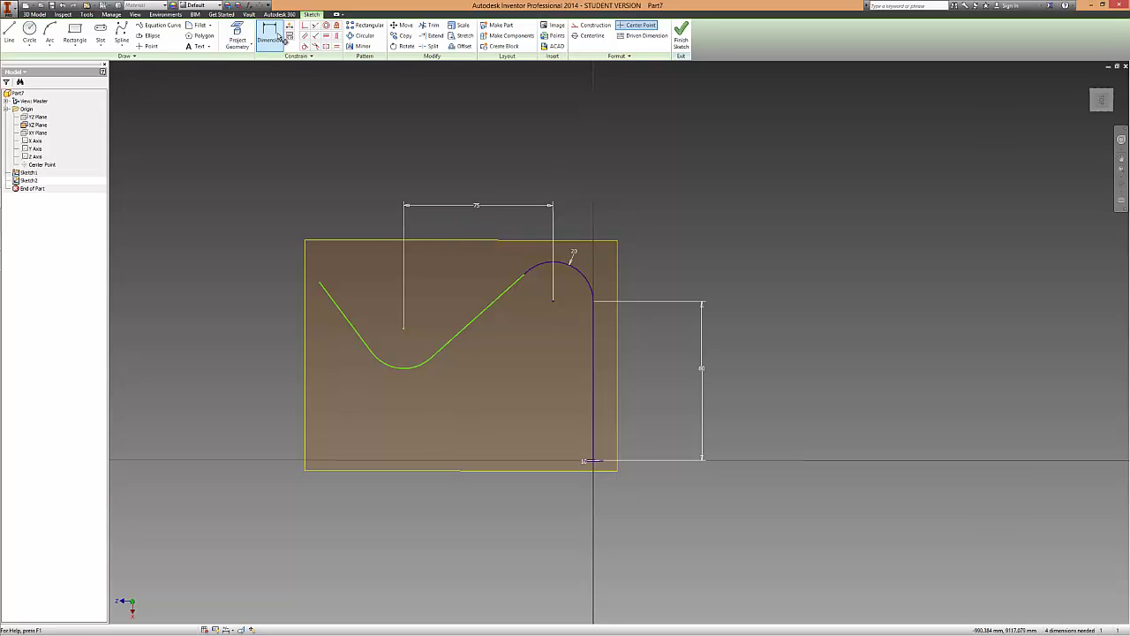
# - Dimension the length of the slanted line between the two arcs as 70 mm
pyautogui.click(473, 324)
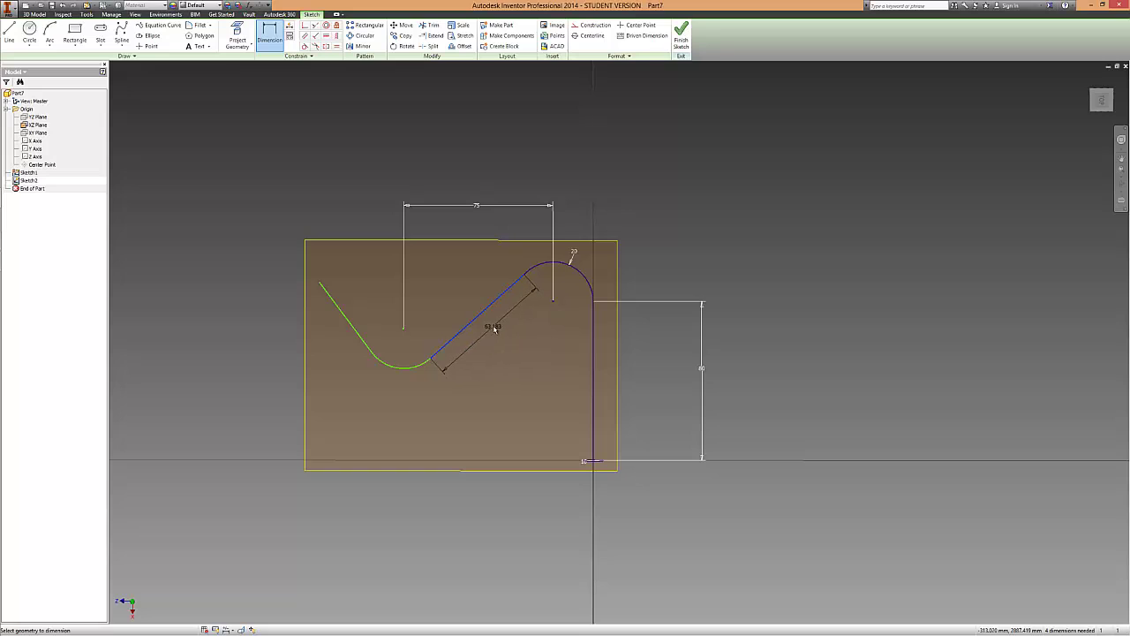
pyautogui.click(493, 329)
pyautogui.write('70')
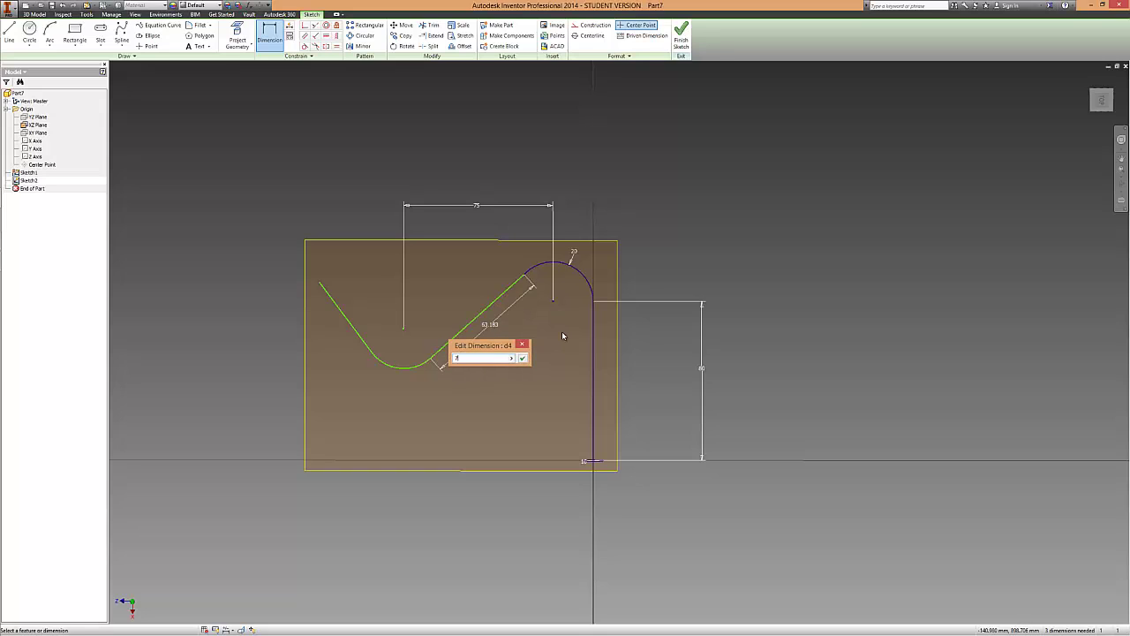
pyautogui.press('Return')
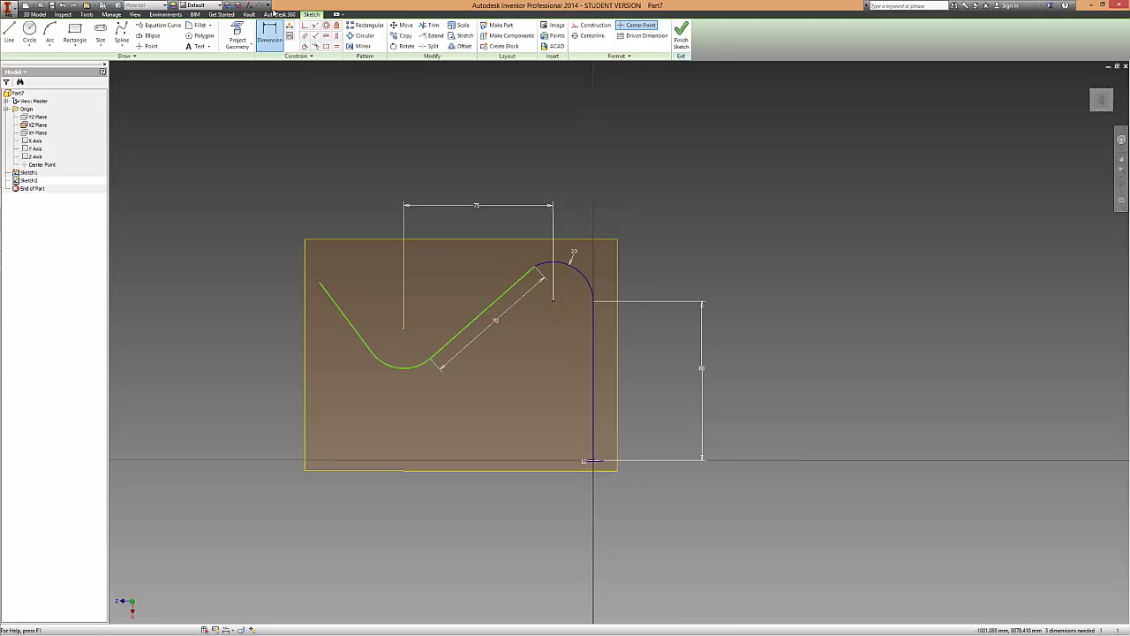
# - Dimension the length of the final slanted line at the path's free end as 40 mm
pyautogui.click(351, 328)
pyautogui.click(343, 335)
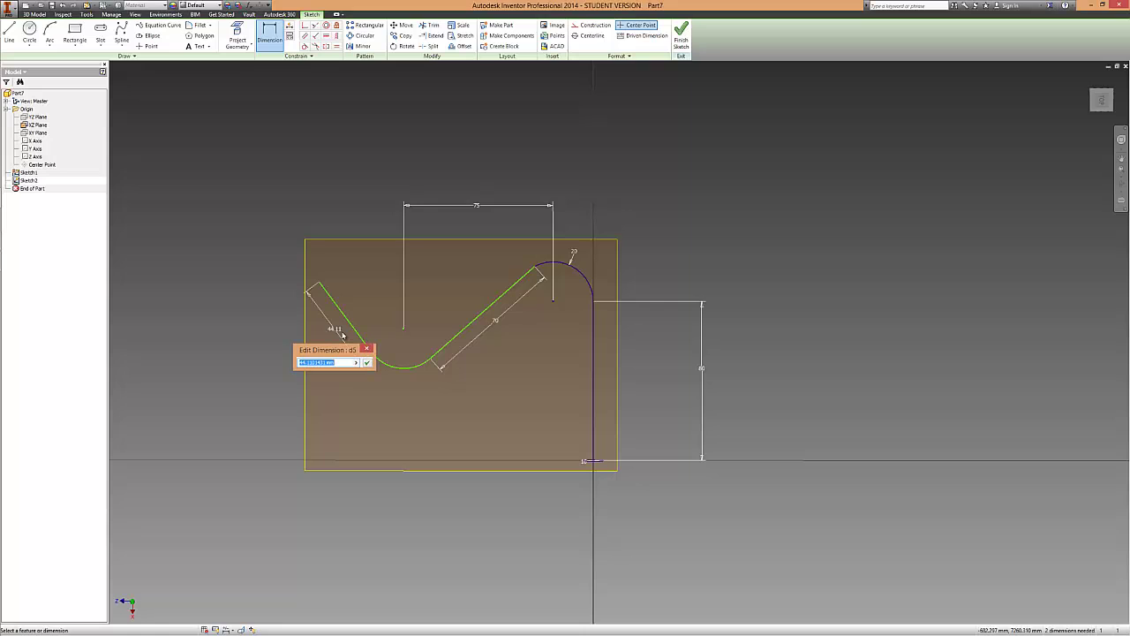
pyautogui.write('40')
pyautogui.press('Return')
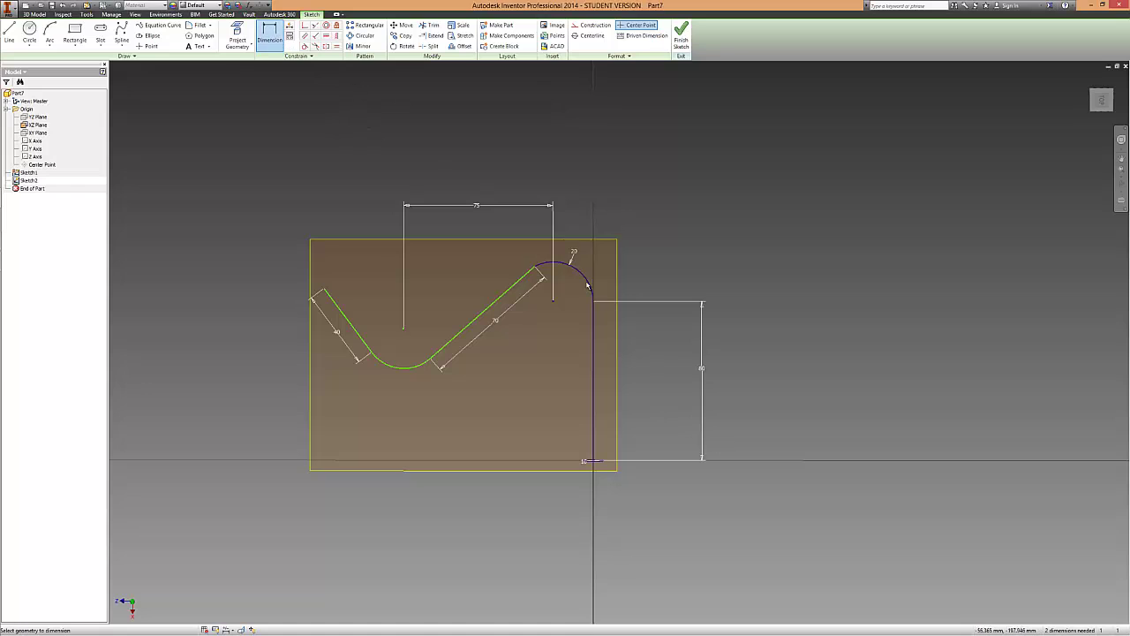
# - Constrain the 70 mm slanted line tangent to the arc that follows the straight starting line
pyautogui.click(305, 45)
pyautogui.click(511, 292)
pyautogui.click(578, 276)
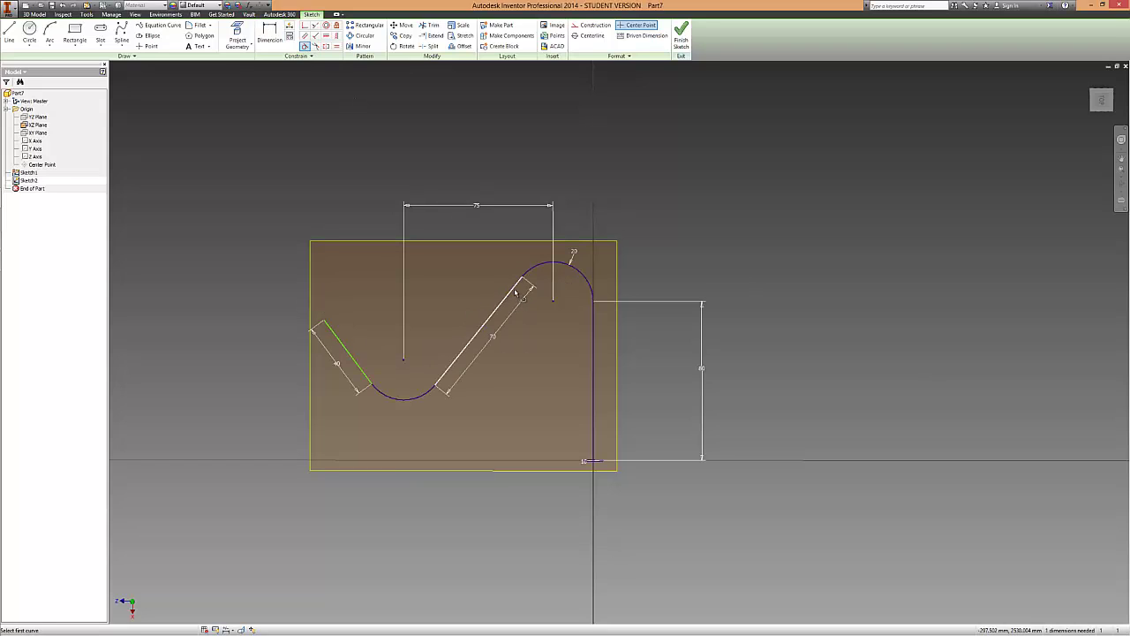
# - Try to constrain the second arc tangent to the final 40 mm slanted line
pyautogui.click(379, 392)
pyautogui.click(367, 377)
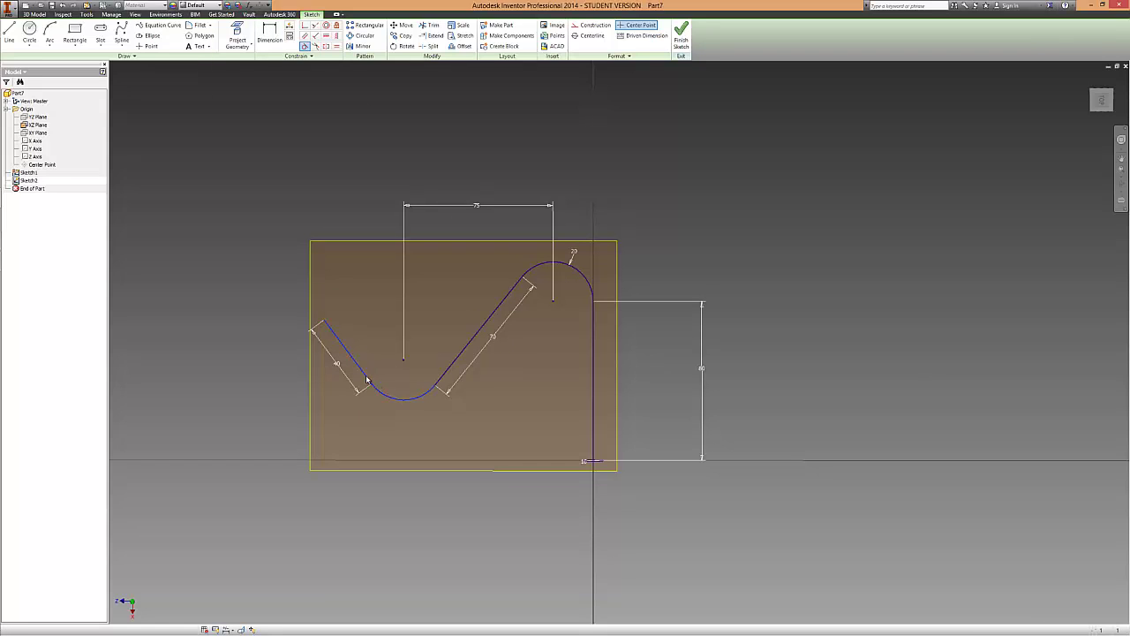
pyautogui.click(367, 379)
pyautogui.click(195, 85)
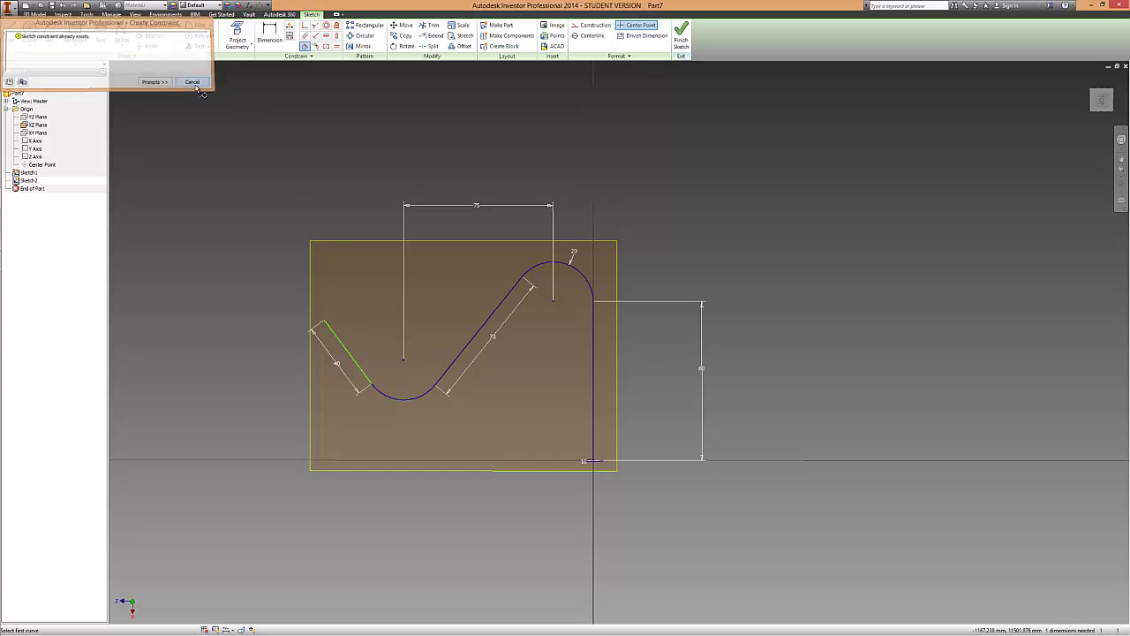
pyautogui.press('Escape')
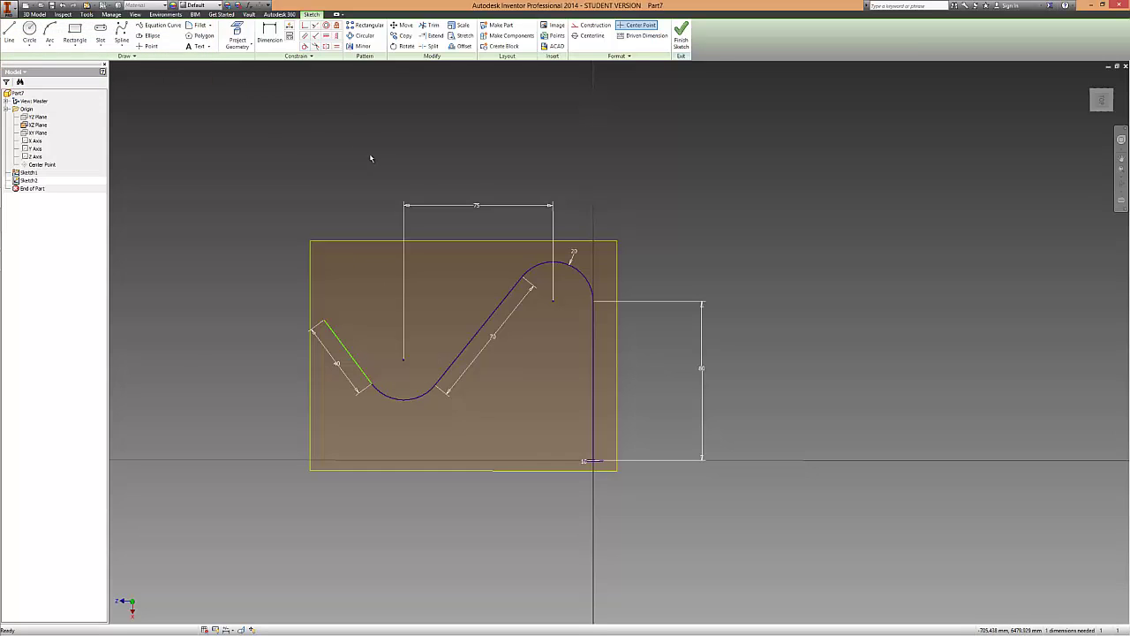
# - Dimension the horizontal distance from the first arc's center point to the path's free end as 115 mm
pyautogui.click(269, 35)
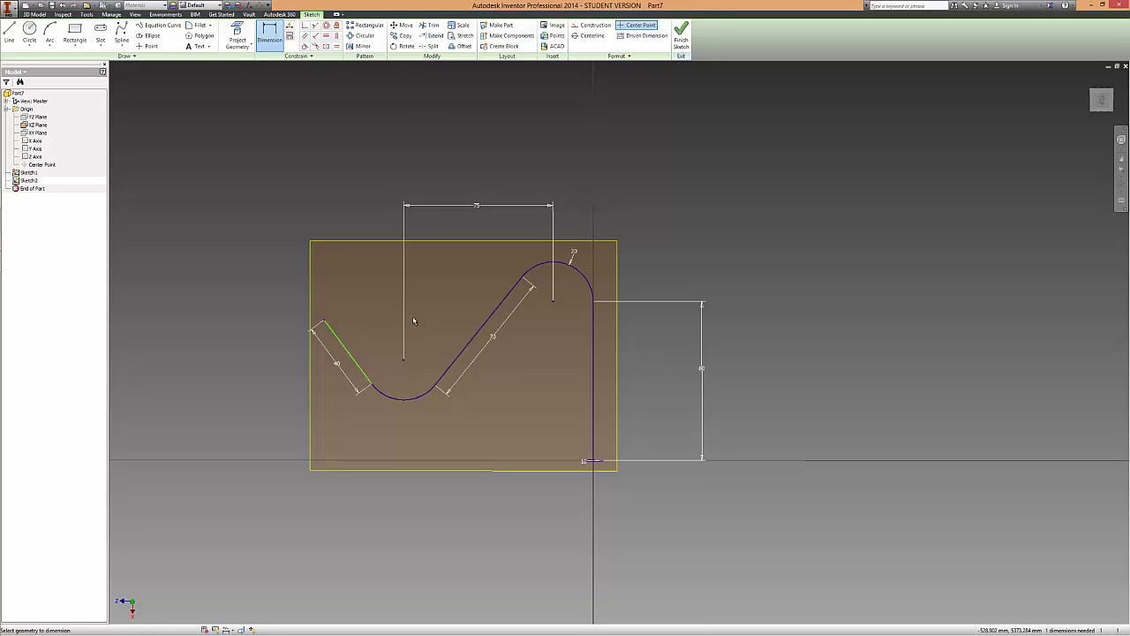
pyautogui.click(553, 304)
pyautogui.click(324, 321)
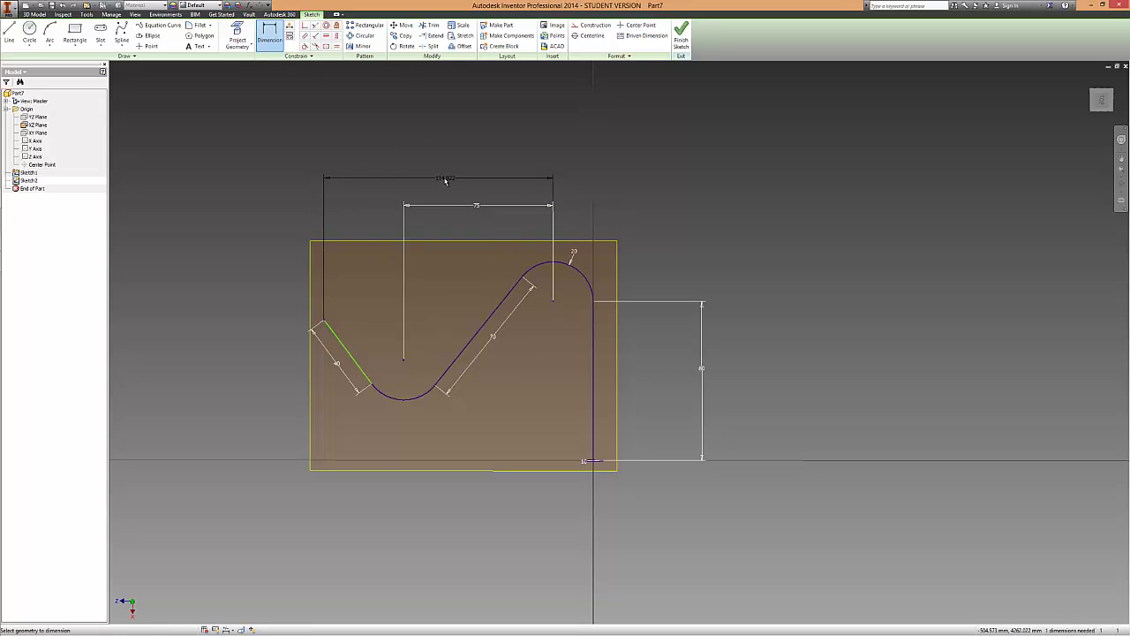
pyautogui.click(433, 177)
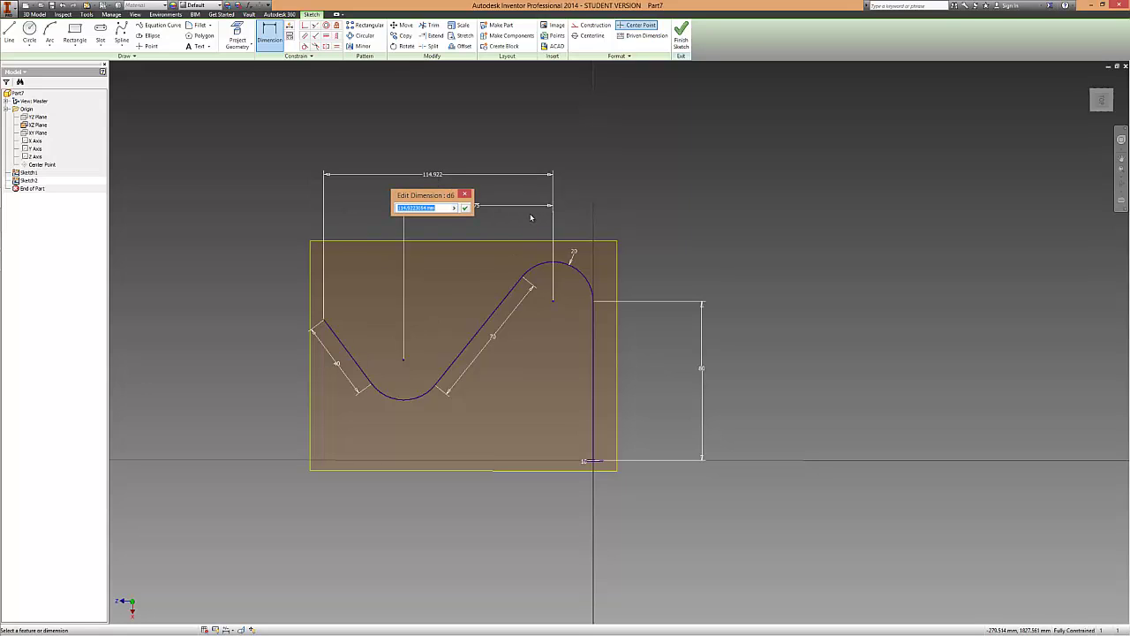
pyautogui.write('4')
pyautogui.press('Return')
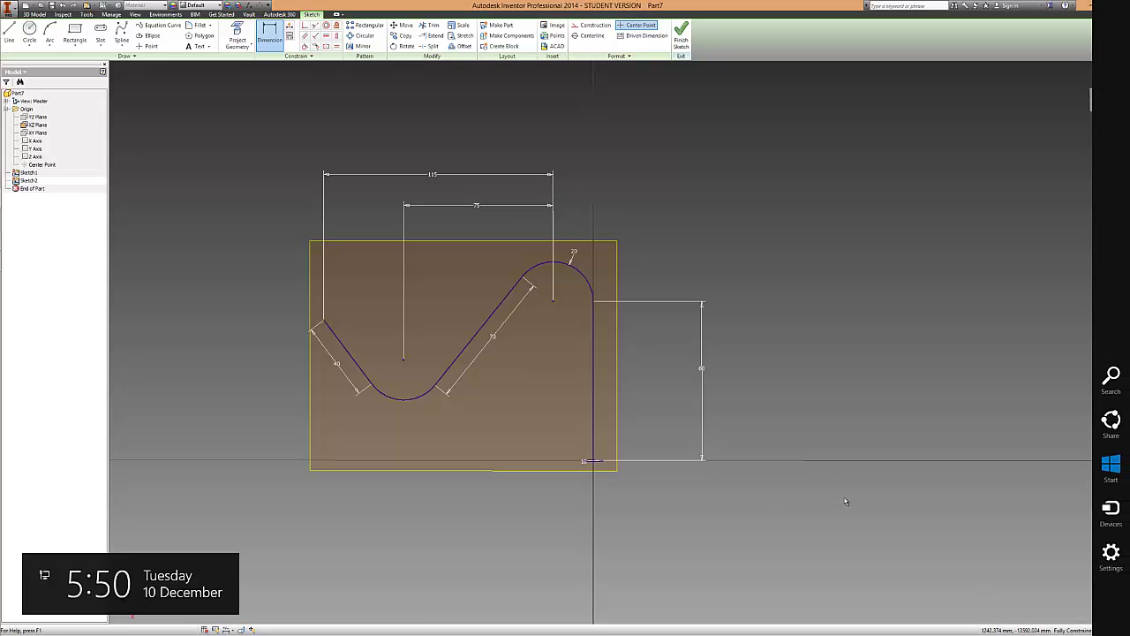
# - Finish the path sketch and turn off the visibility of the XZ Plane
pyautogui.moveTo(590, 302)
pyautogui.keyDown('shift'); pyautogui.mouseDown(button='middle')
pyautogui.moveTo(535, 320)
pyautogui.moveTo(548, 316)
pyautogui.mouseUp(button='middle'); pyautogui.keyUp('shift')
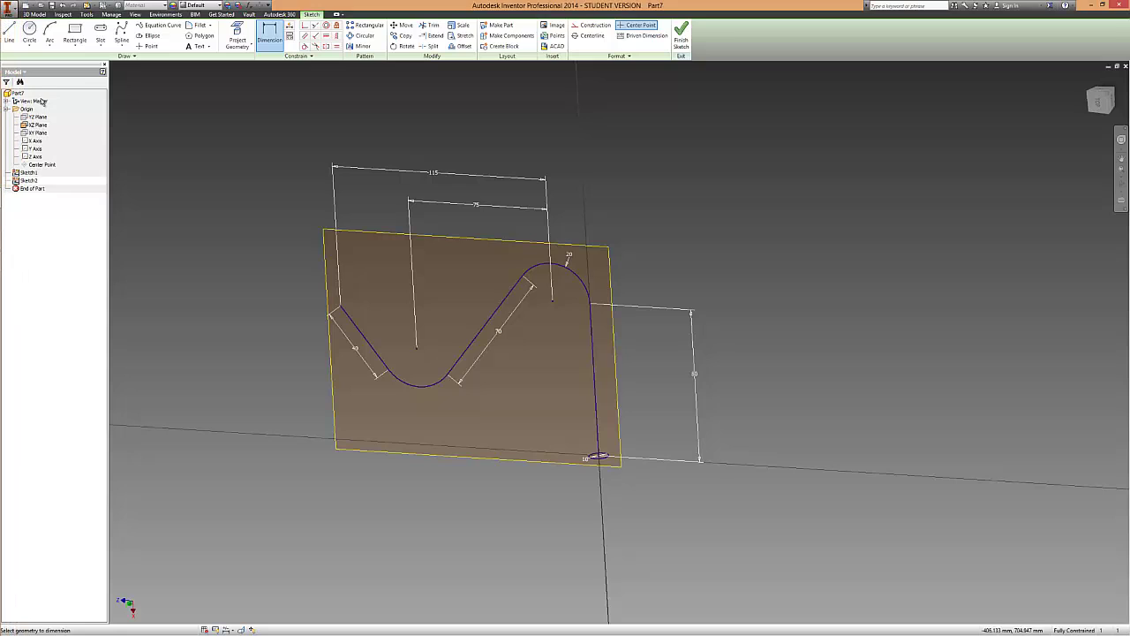
pyautogui.rightClick(263, 144)
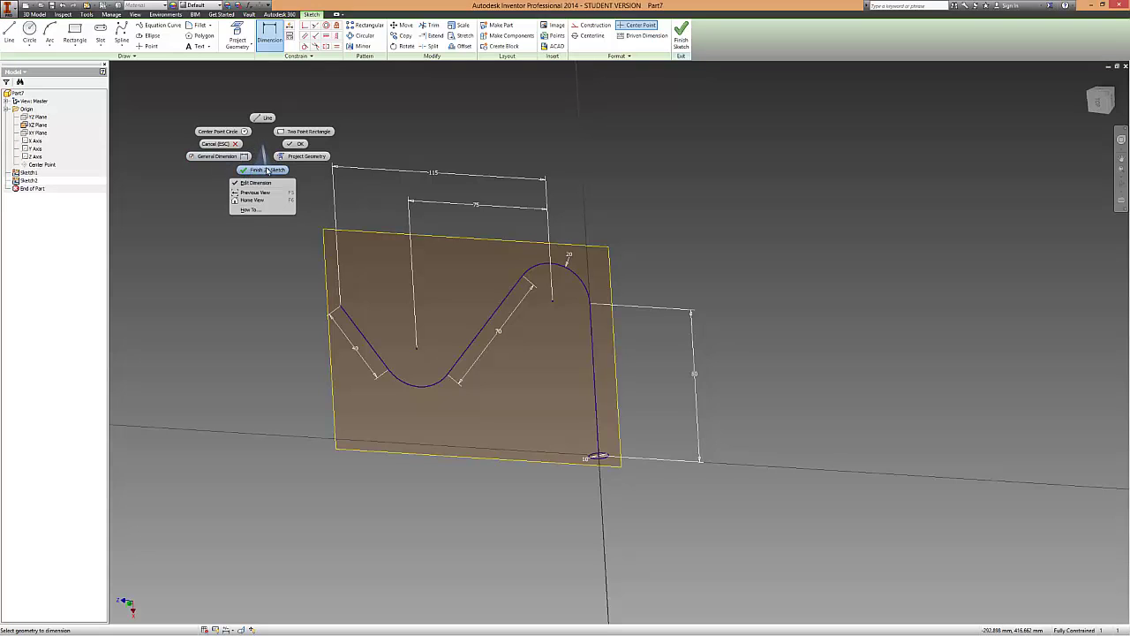
pyautogui.click(267, 170)
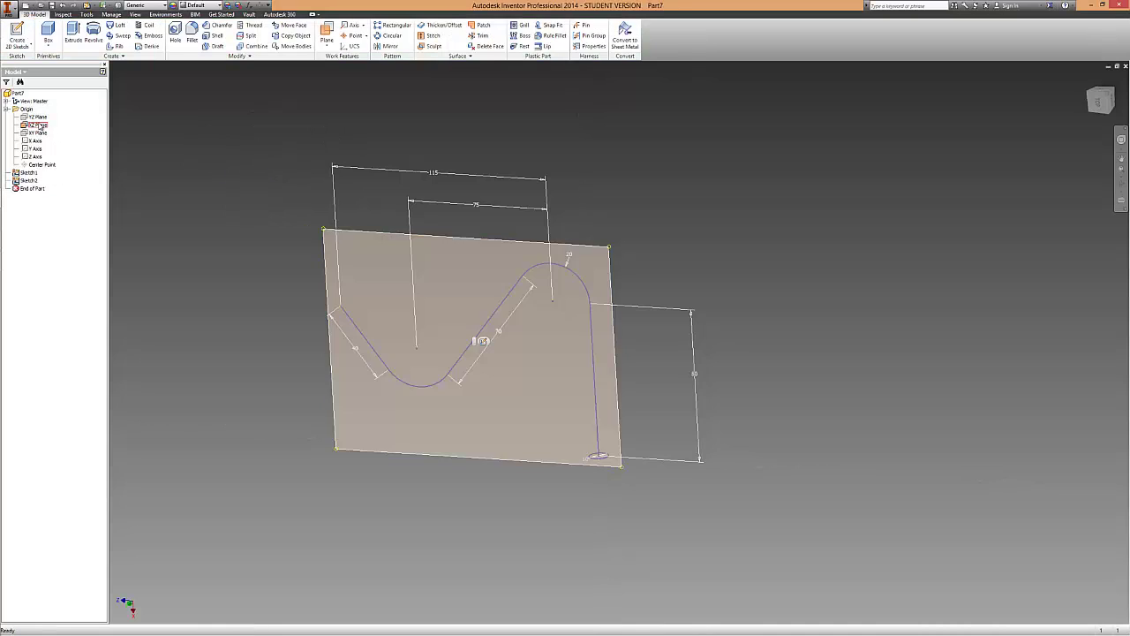
pyautogui.rightClick(38, 125)
pyautogui.click(74, 174)
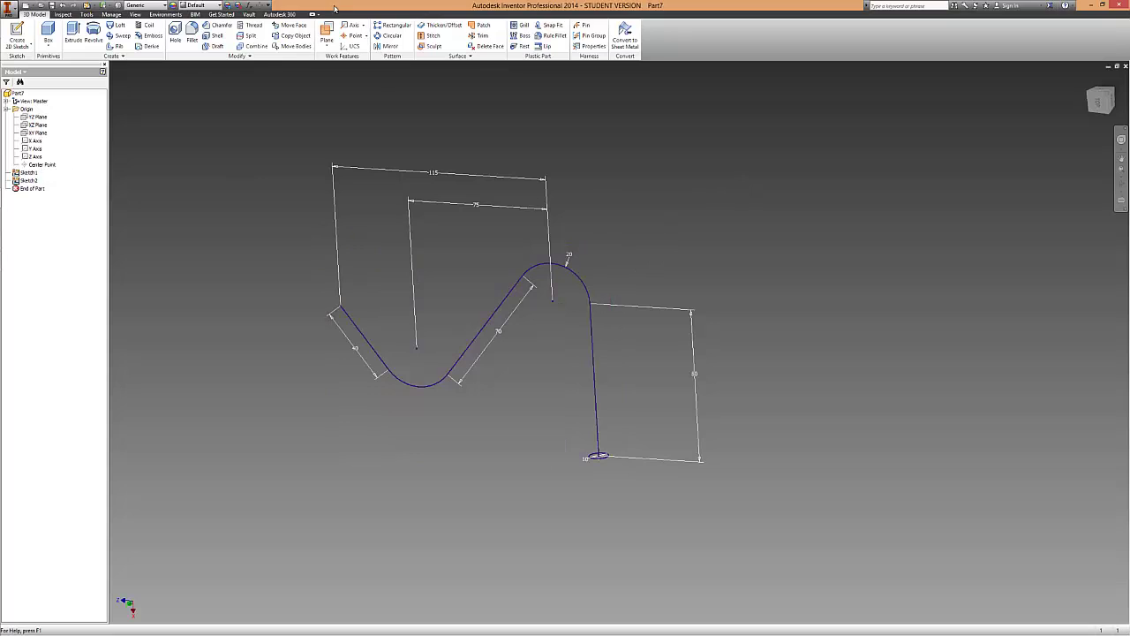
# - Sweep the 10 mm circle along the whole curved path, with type Path, Path orientation and taper 0
pyautogui.click(117, 36)
pyautogui.keyDown('shift'); pyautogui.moveTo(625, 463); pyautogui.dragTo(607, 444, button='middle'); pyautogui.keyUp('shift')
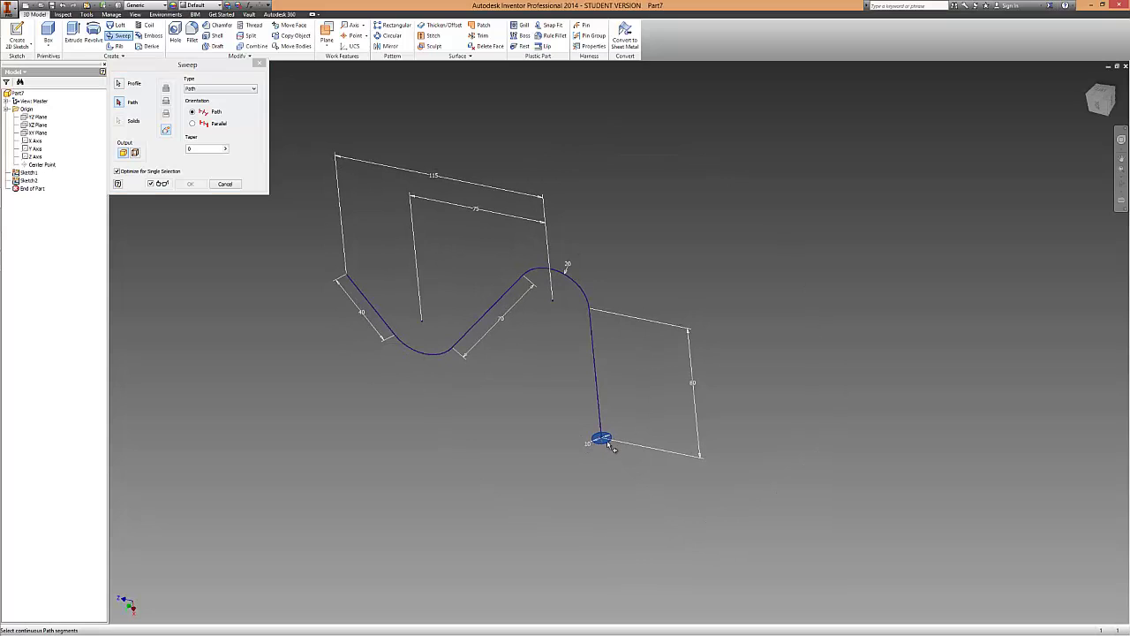
pyautogui.press('F4')
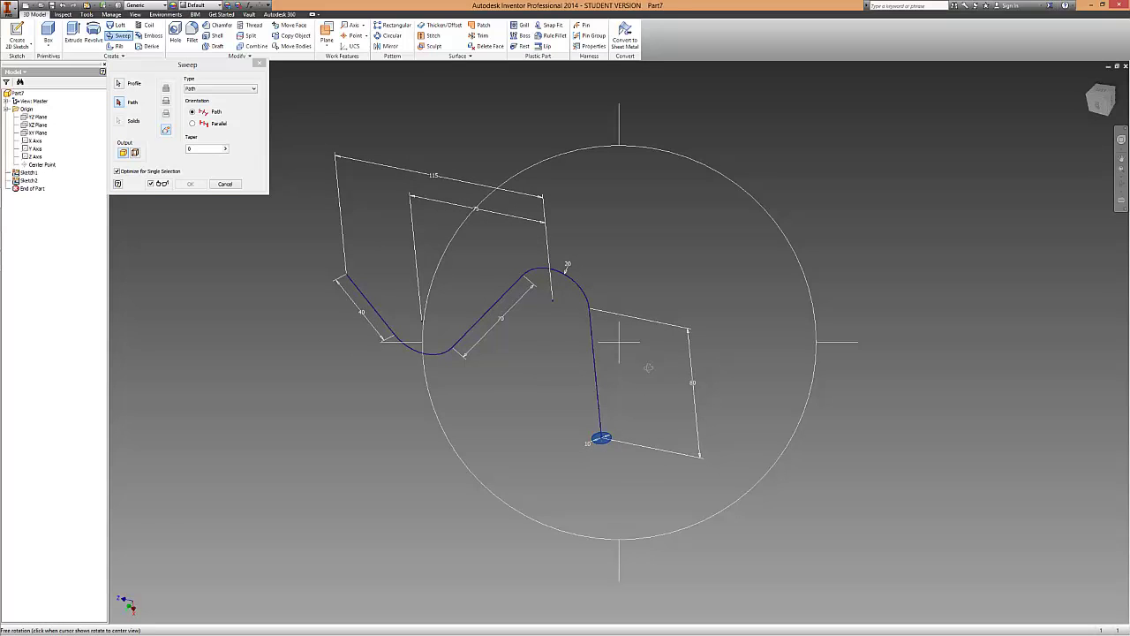
pyautogui.moveTo(694, 338); pyautogui.dragTo(676, 298)
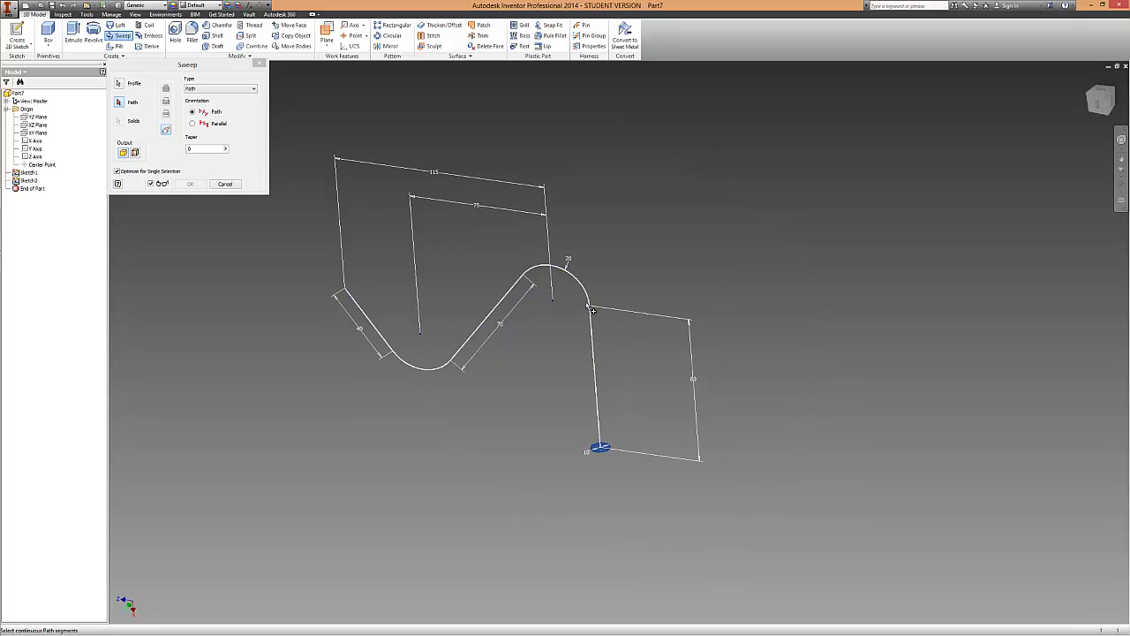
pyautogui.click(598, 399)
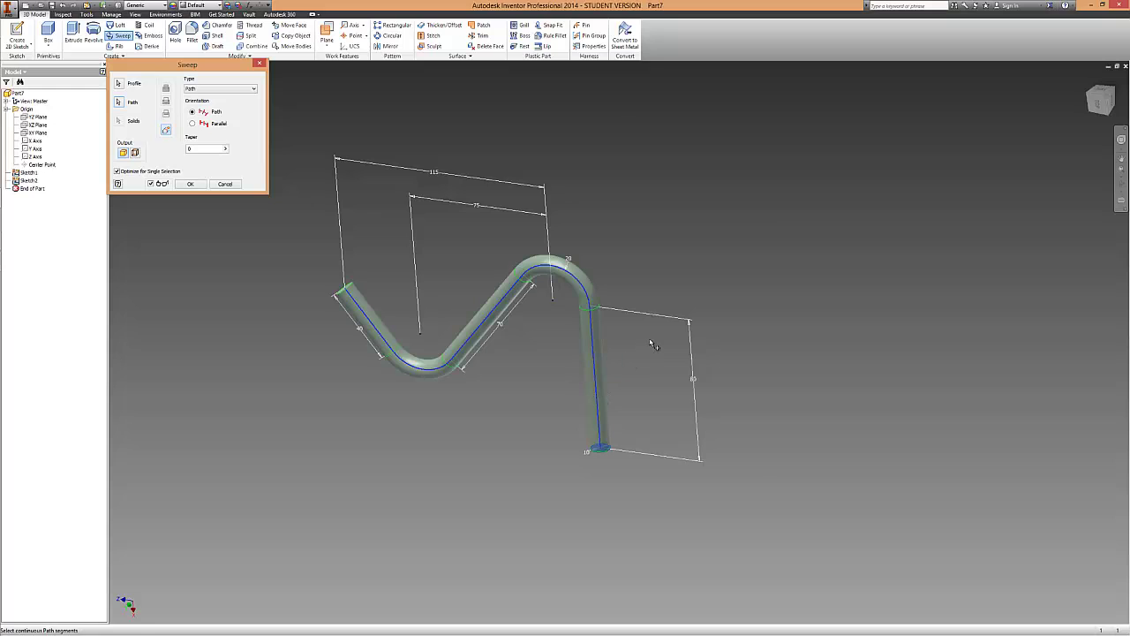
pyautogui.press('F4')
pyautogui.moveTo(659, 327)
pyautogui.mouseDown()
pyautogui.moveTo(590, 408)
pyautogui.moveTo(575, 389)
pyautogui.moveTo(530, 383)
pyautogui.moveTo(625, 217)
pyautogui.moveTo(596, 185)
pyautogui.moveTo(579, 185)
pyautogui.mouseUp()
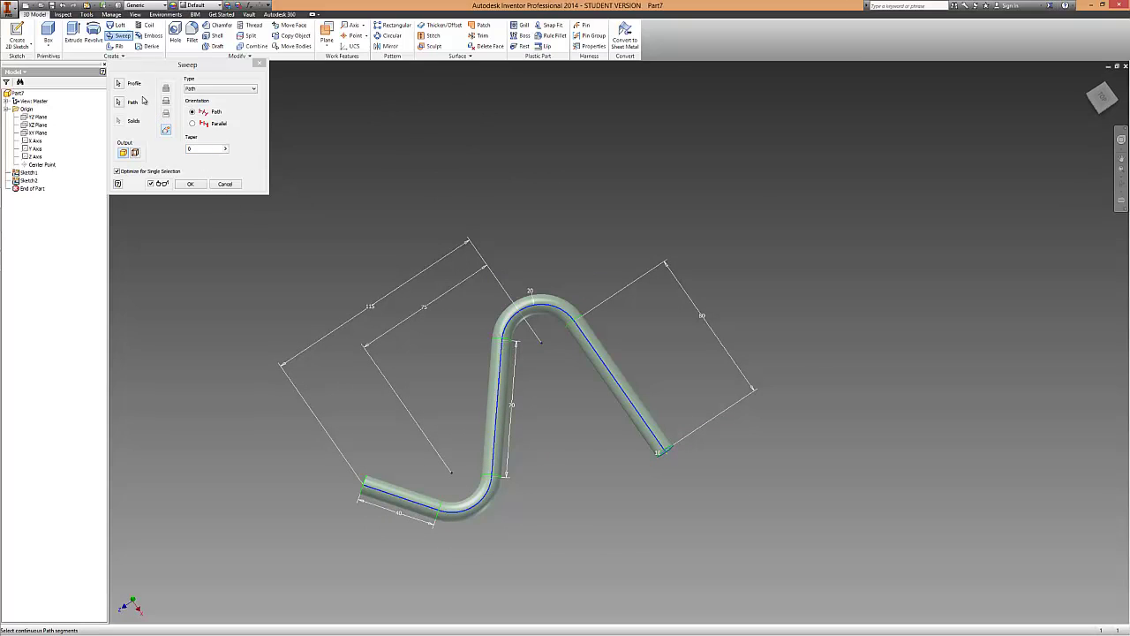
pyautogui.click(212, 90)
pyautogui.click(250, 146)
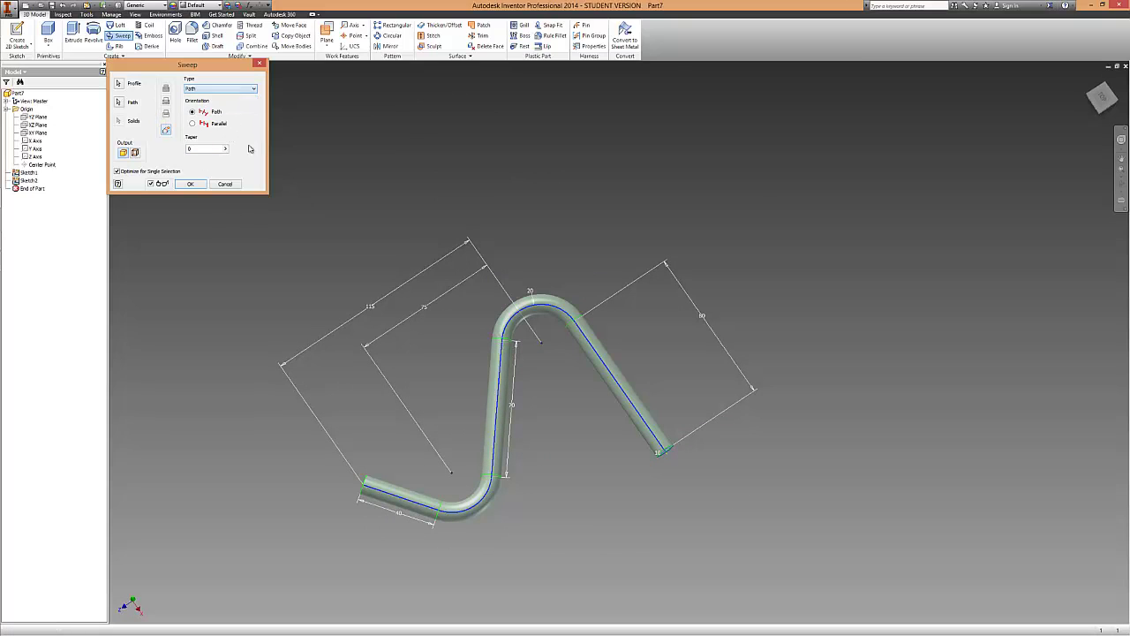
pyautogui.click(190, 184)
pyautogui.press('F4')
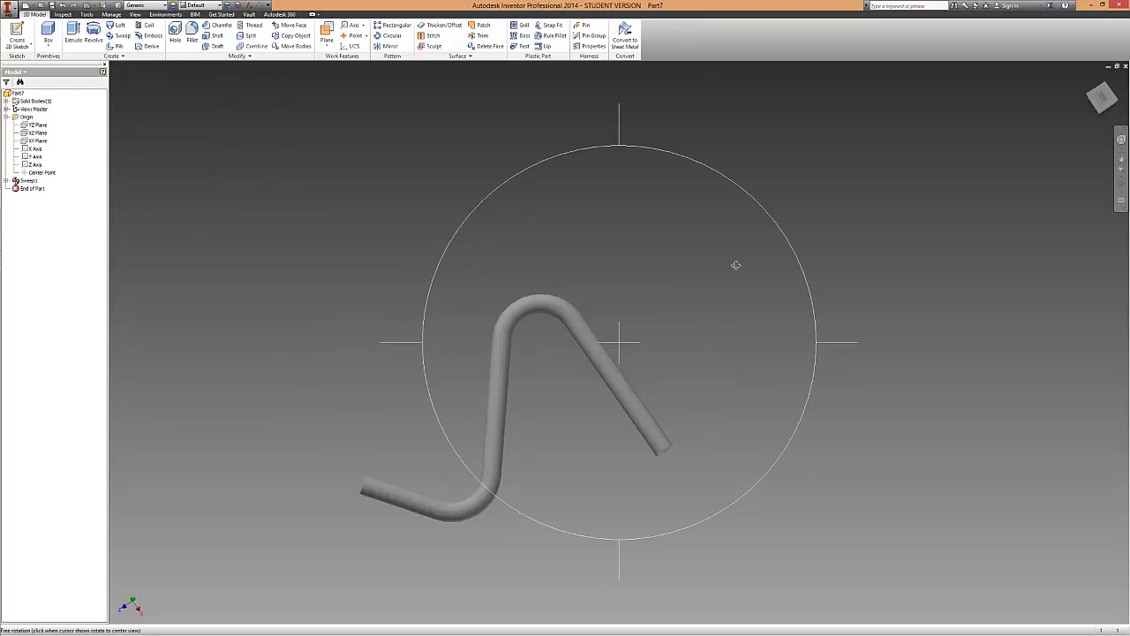
pyautogui.moveTo(734, 259); pyautogui.dragTo(603, 347)
pyautogui.press('Escape')
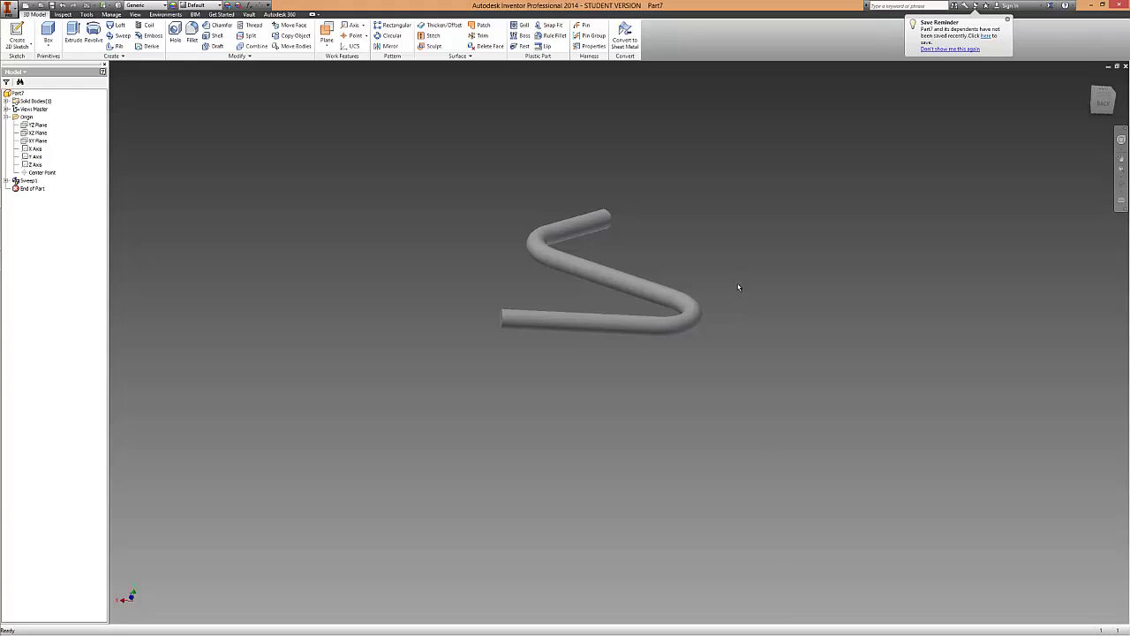
pyautogui.rightClick(747, 212)
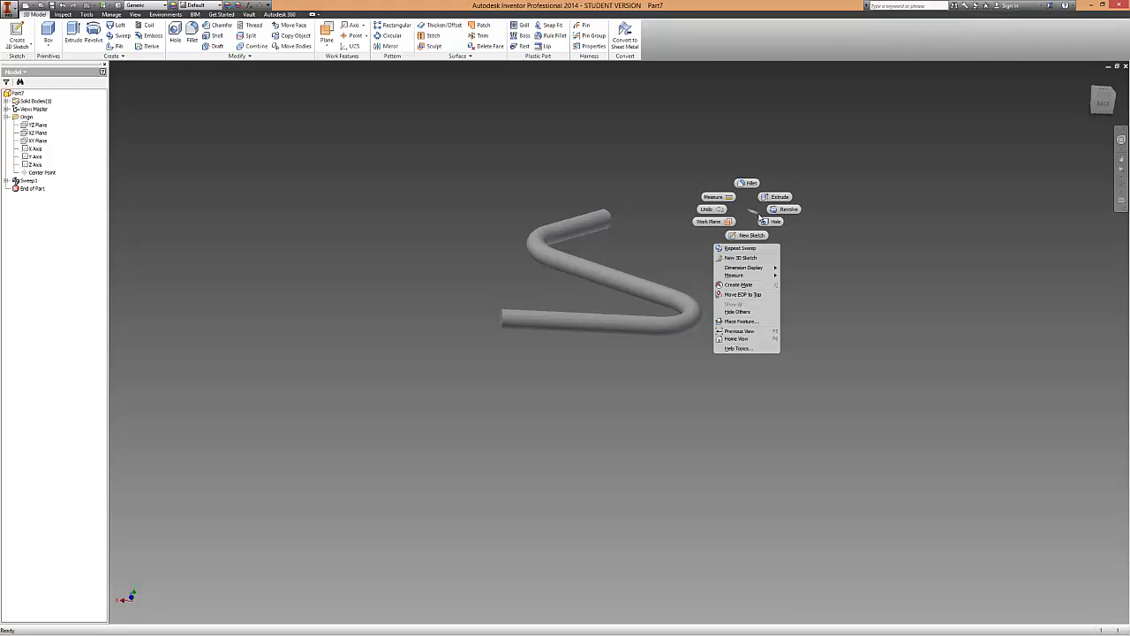